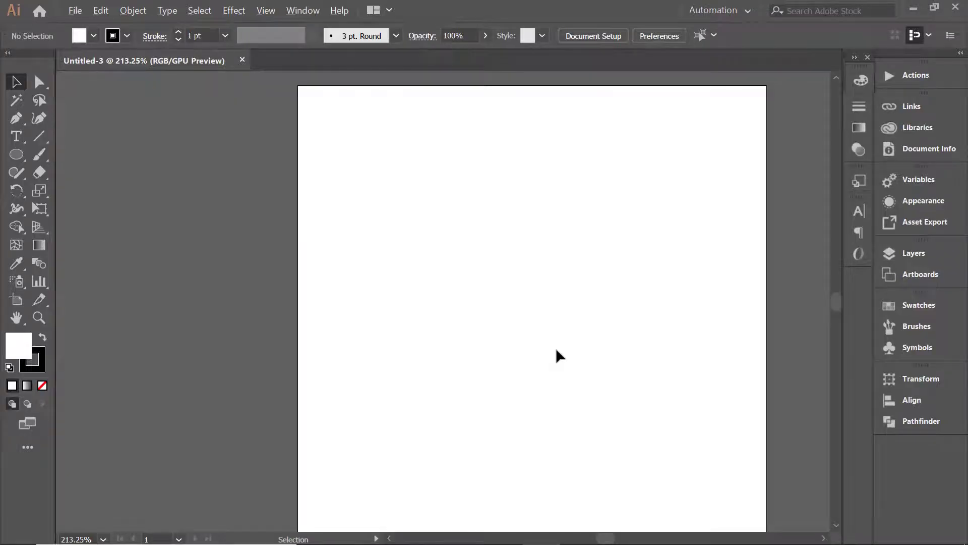
# Draw a circle in the upper half of the artboard with the Ellipse tool.
pyautogui.scroll(1, 557, 351)
pyautogui.scroll(-1, 557, 350)
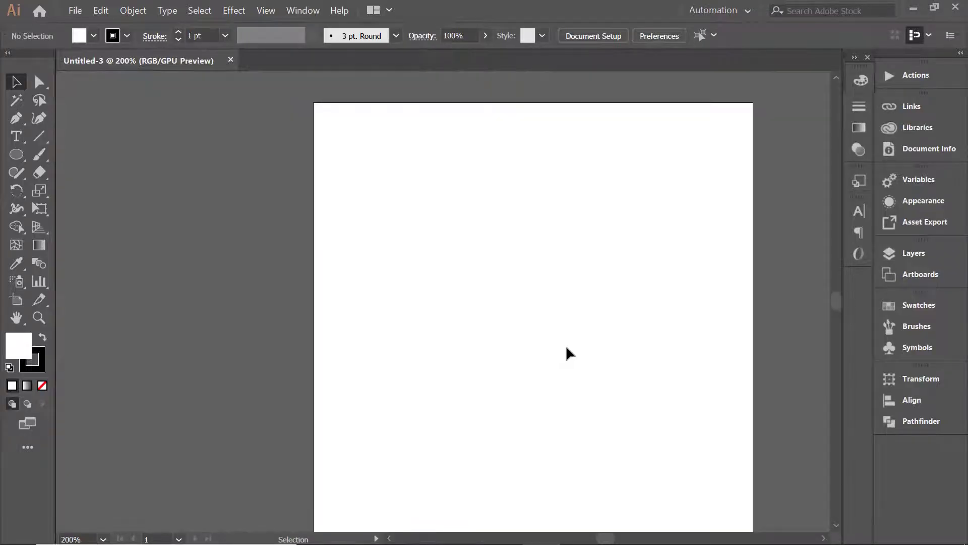
pyautogui.moveTo(572, 352); pyautogui.dragTo(480, 334)
pyautogui.moveTo(16, 155); pyautogui.dragTo(91, 190)
pyautogui.moveTo(335, 204); pyautogui.dragTo(456, 328)
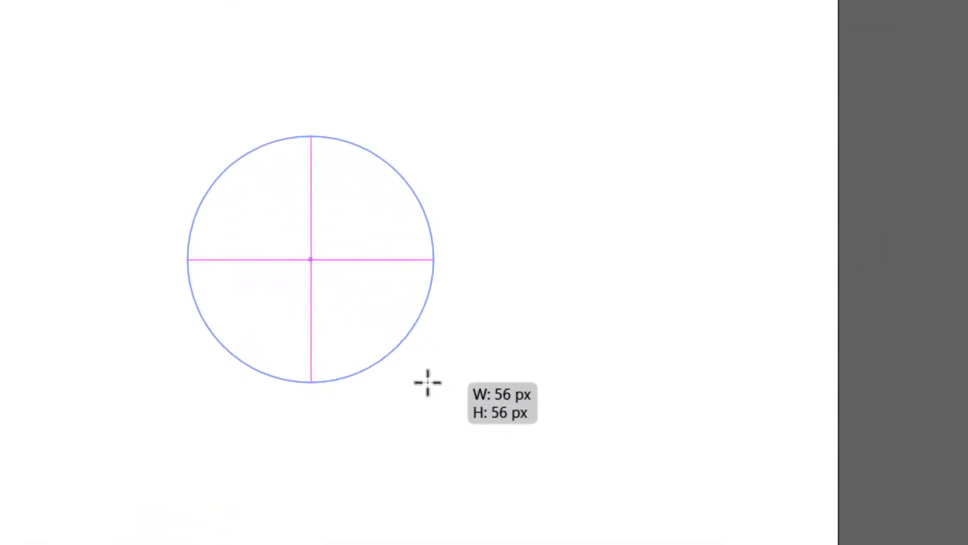
pyautogui.moveTo(428, 382); pyautogui.dragTo(407, 345)
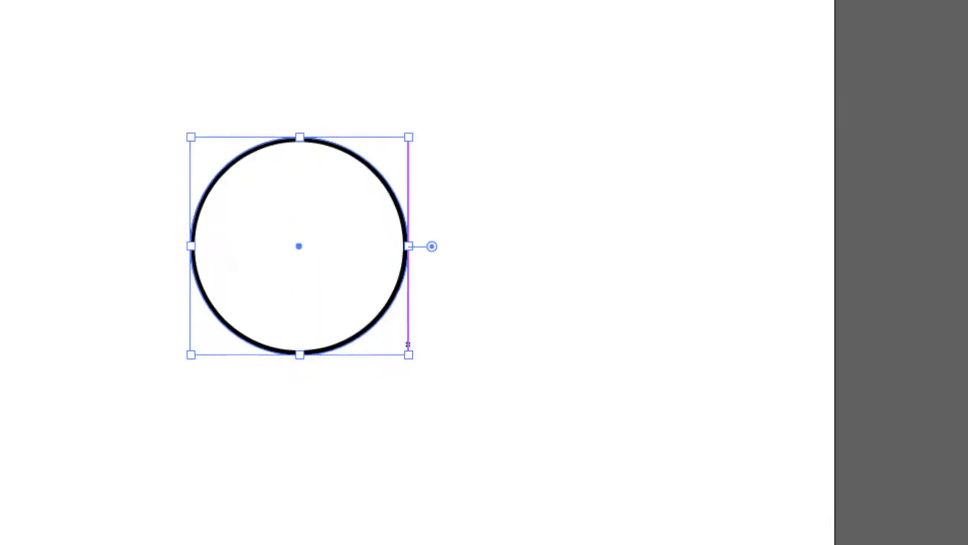
pyautogui.press('v')
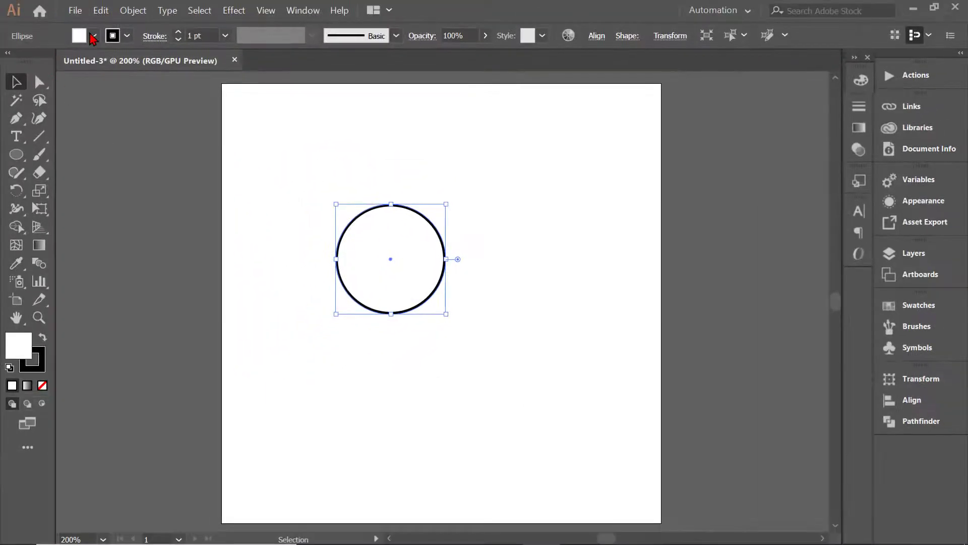
# Remove the circle's fill and set its stroke weight to 0.5 pt.
pyautogui.click(93, 37)
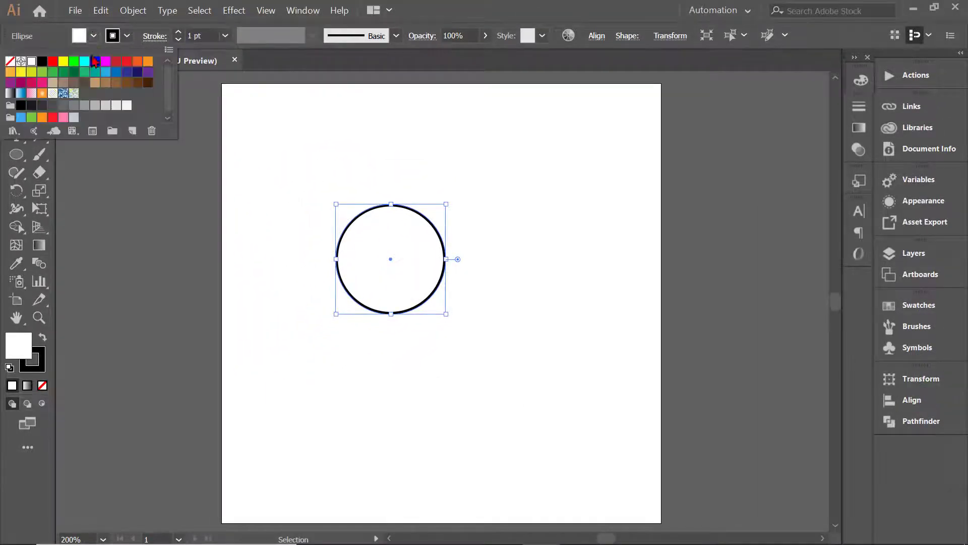
pyautogui.click(10, 61)
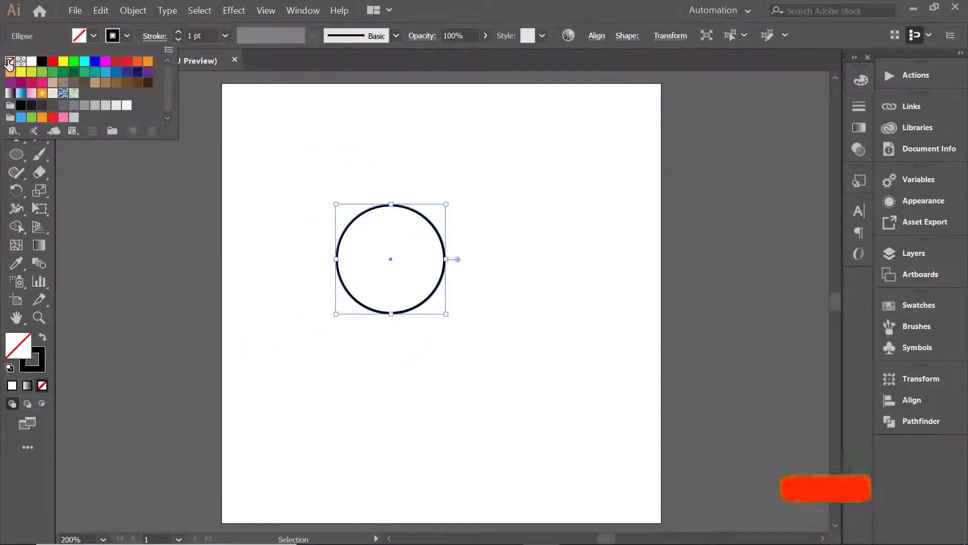
pyautogui.click(266, 96)
pyautogui.click(178, 40)
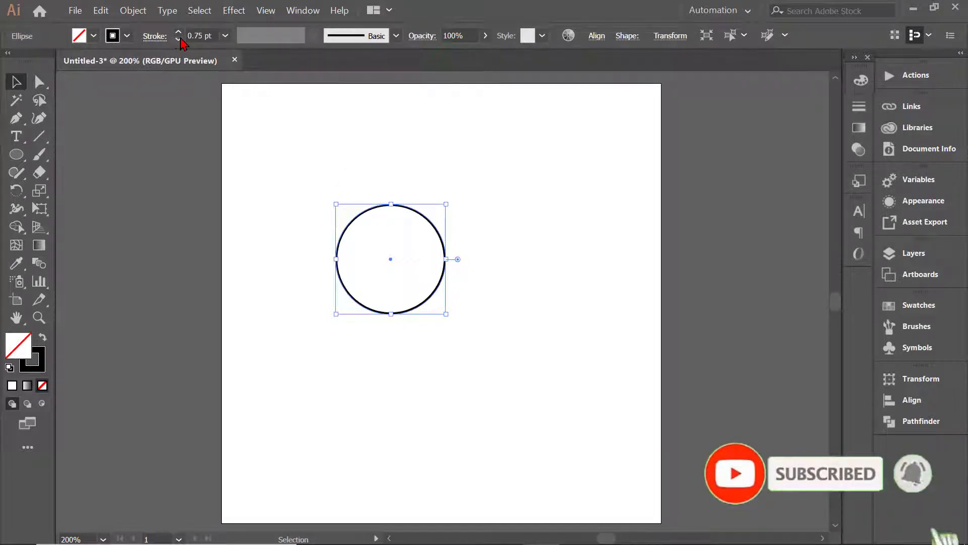
pyautogui.click(418, 190)
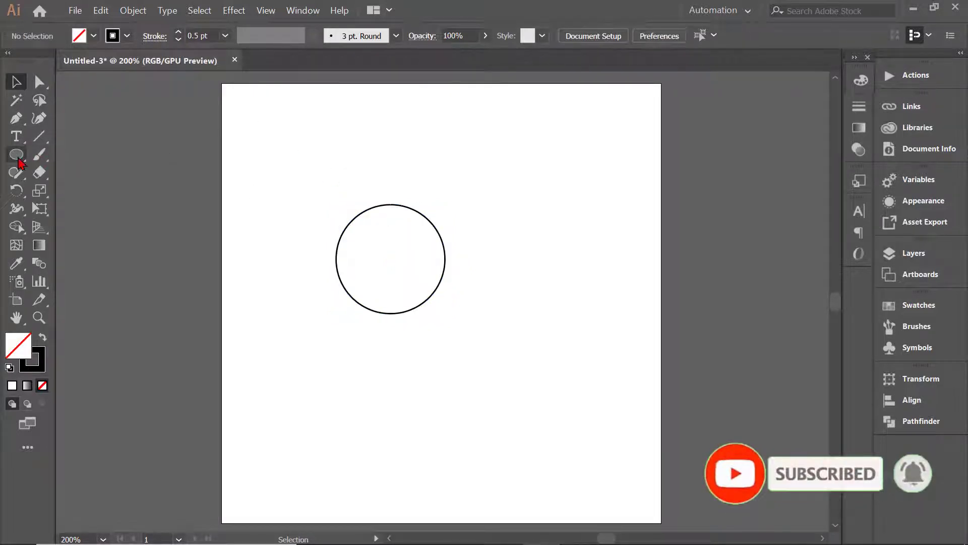
# Draw a square half the circle's width, overlapping the circle's right edge.
pyautogui.moveTo(17, 153); pyautogui.dragTo(61, 156)
pyautogui.keyDown('alt'); pyautogui.scroll(2, 463, 266); pyautogui.keyUp('alt')
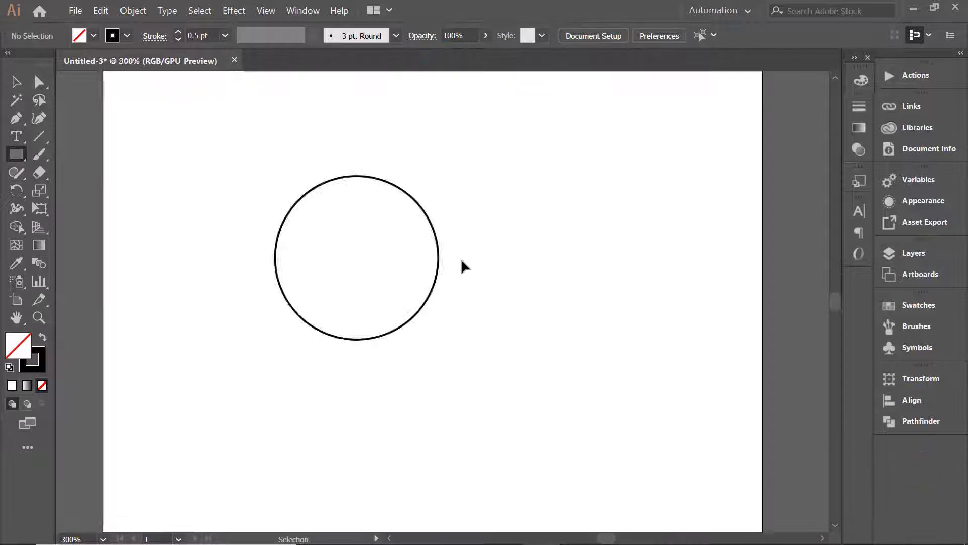
pyautogui.moveTo(395, 218); pyautogui.dragTo(512, 330)
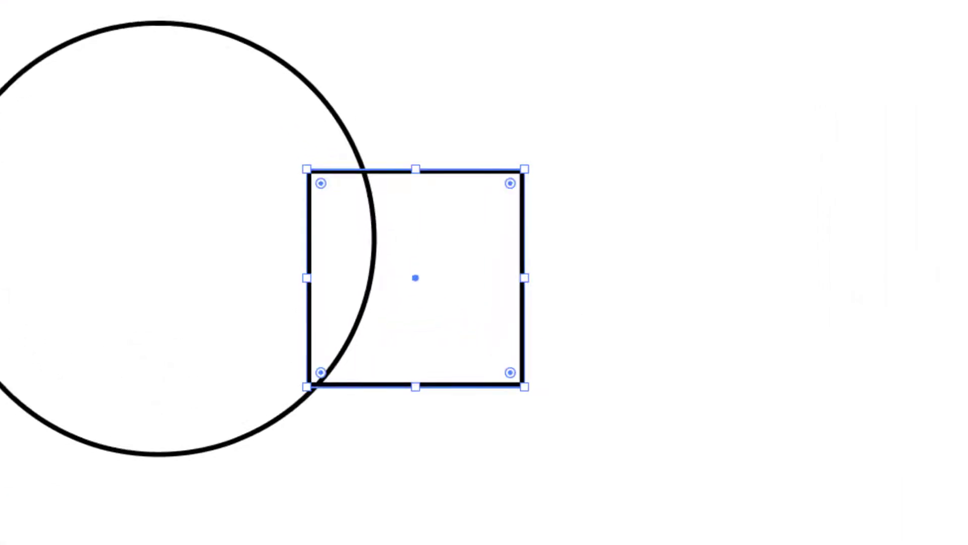
# Select the circle and the square and align their vertical centres.
pyautogui.click(17, 81)
pyautogui.keyDown('shift'); pyautogui.click(357, 153); pyautogui.keyUp('shift')
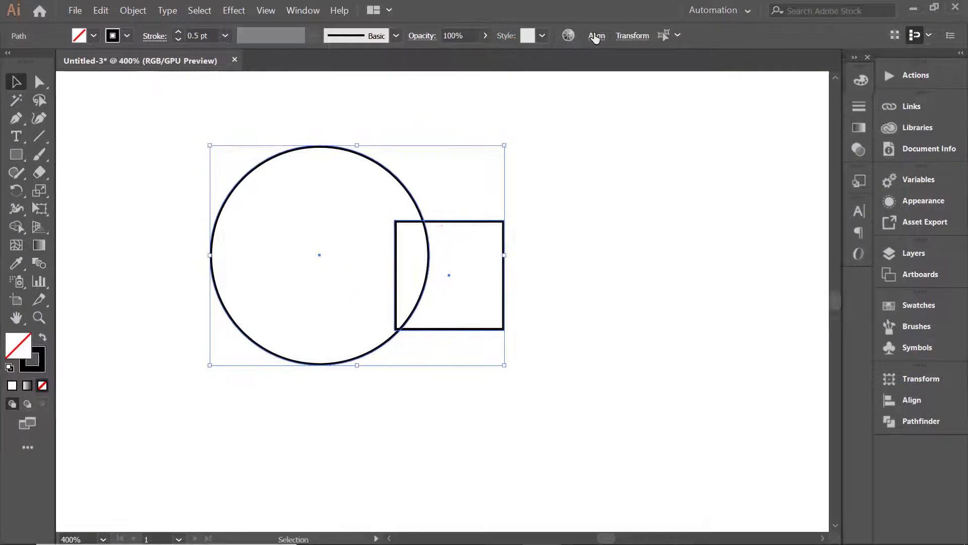
pyautogui.click(596, 37)
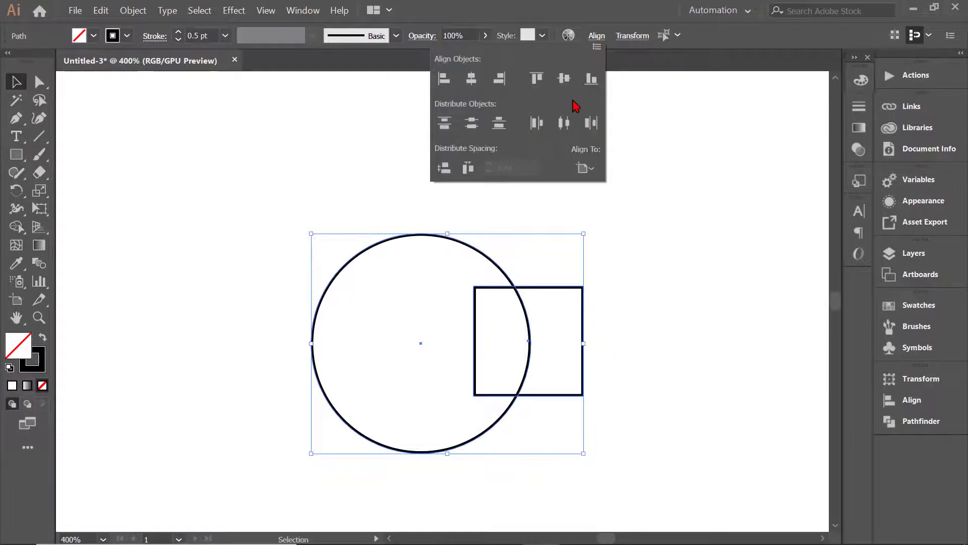
pyautogui.click(565, 79)
pyautogui.click(617, 257)
pyautogui.click(617, 266)
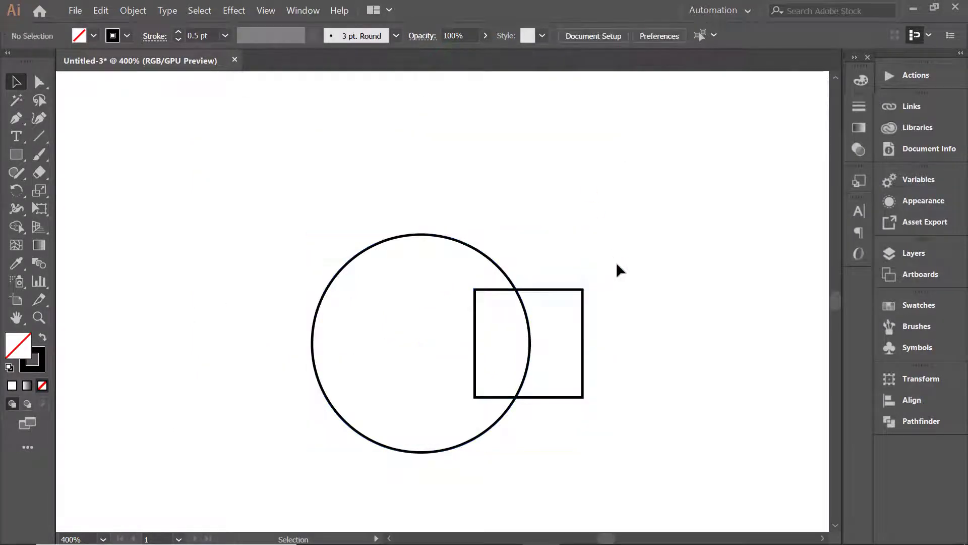
# Move the circle and the square together up and to the left on the artboard.
pyautogui.click(510, 296)
pyautogui.moveTo(510, 296); pyautogui.dragTo(432, 235)
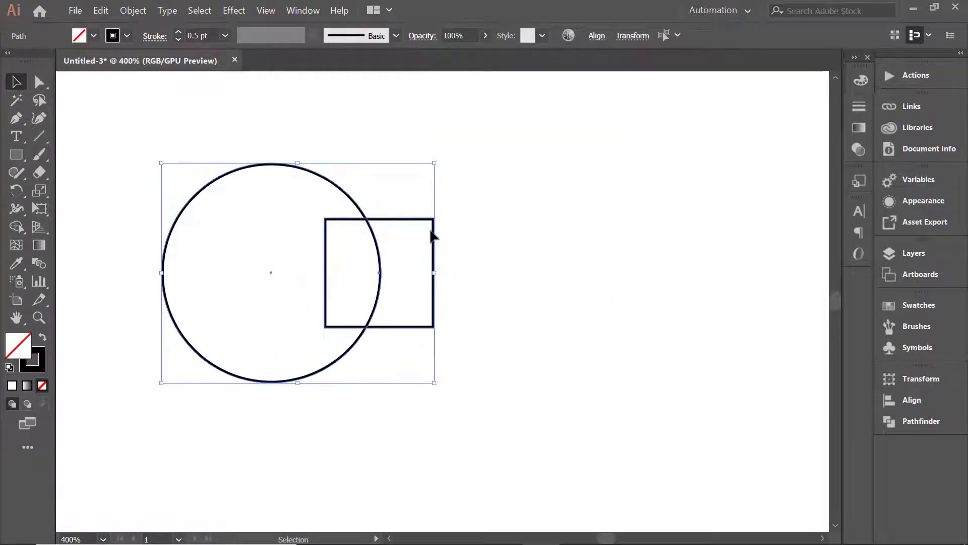
pyautogui.click(471, 254)
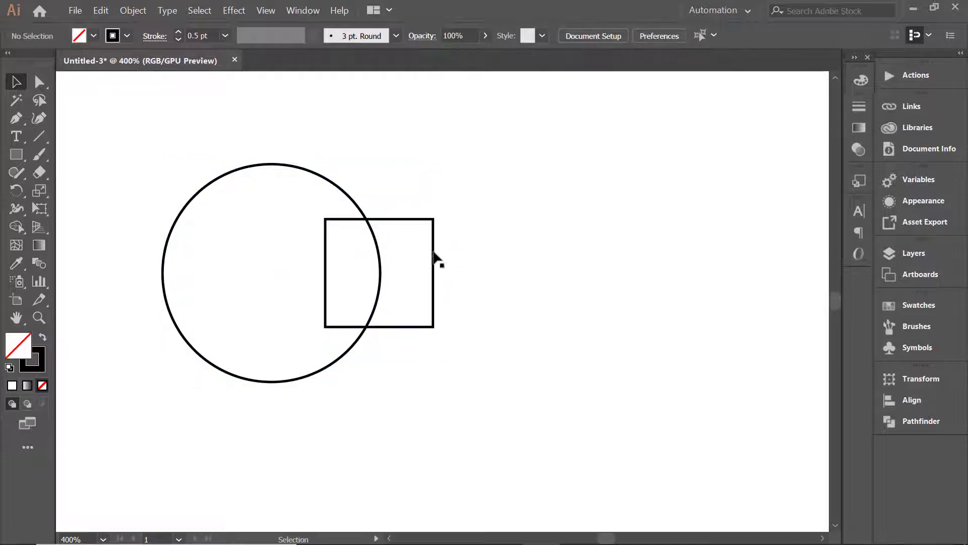
# Cut the square out of the circle with the Shape Builder tool, leaving an open notch on the circle's right side.
pyautogui.click(434, 255)
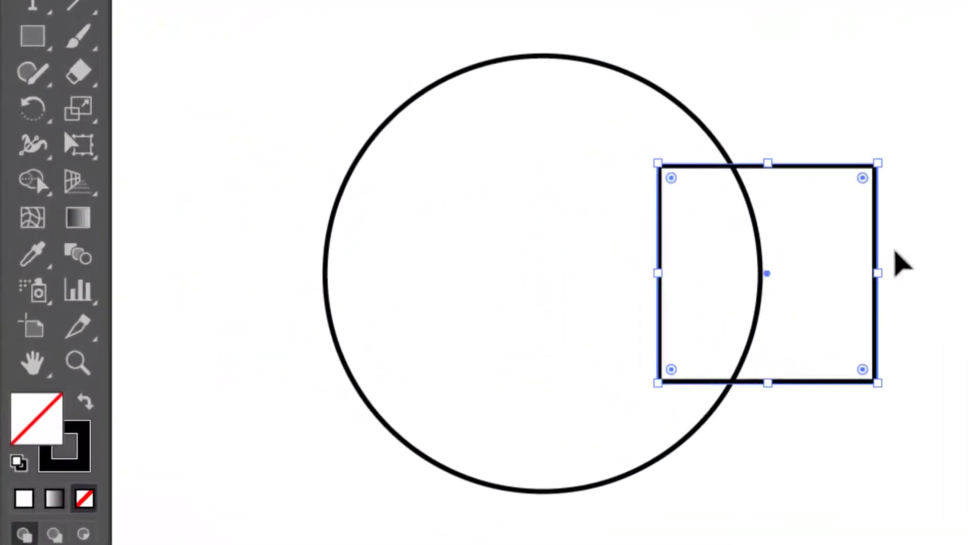
pyautogui.moveTo(757, 87); pyautogui.dragTo(634, 379)
pyautogui.click(30, 182)
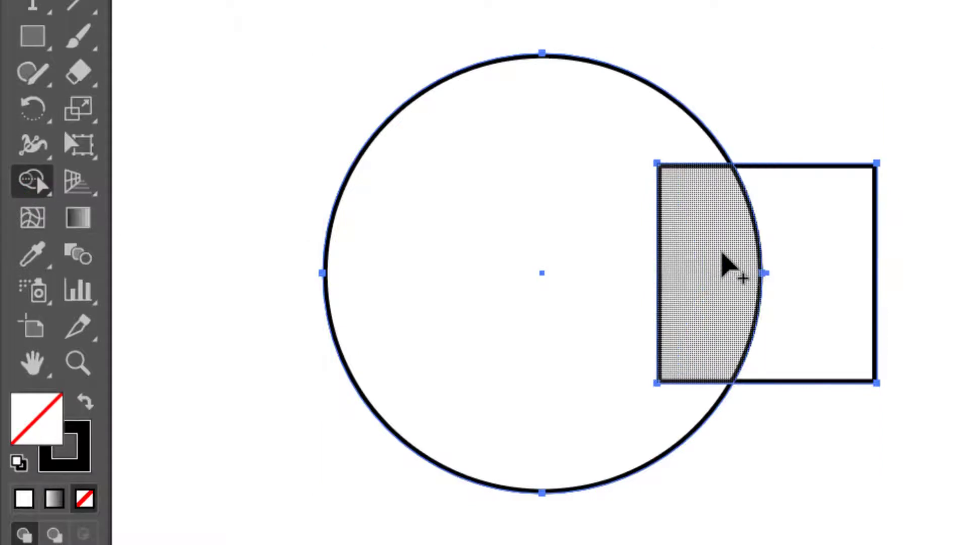
pyautogui.moveTo(722, 254); pyautogui.dragTo(958, 285)
pyautogui.click(19, 39)
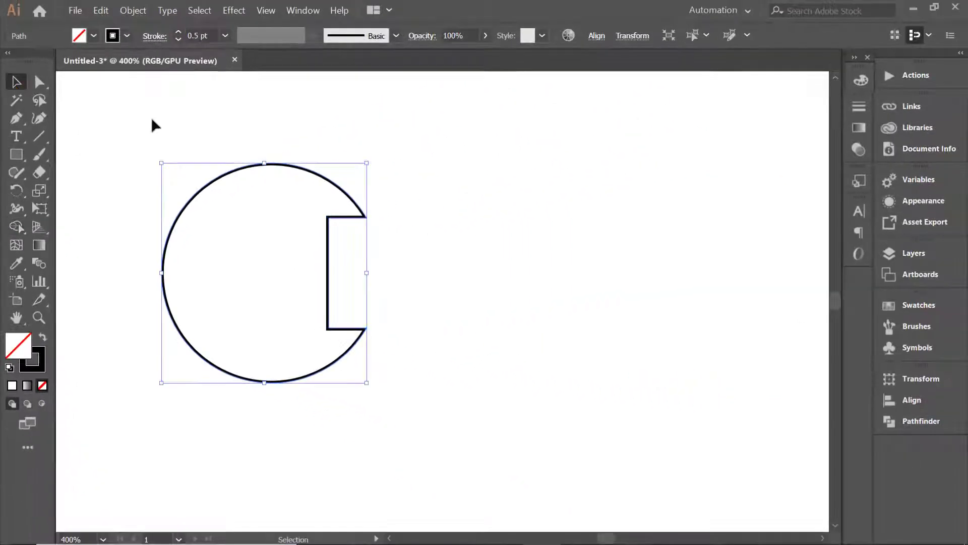
pyautogui.click(481, 221)
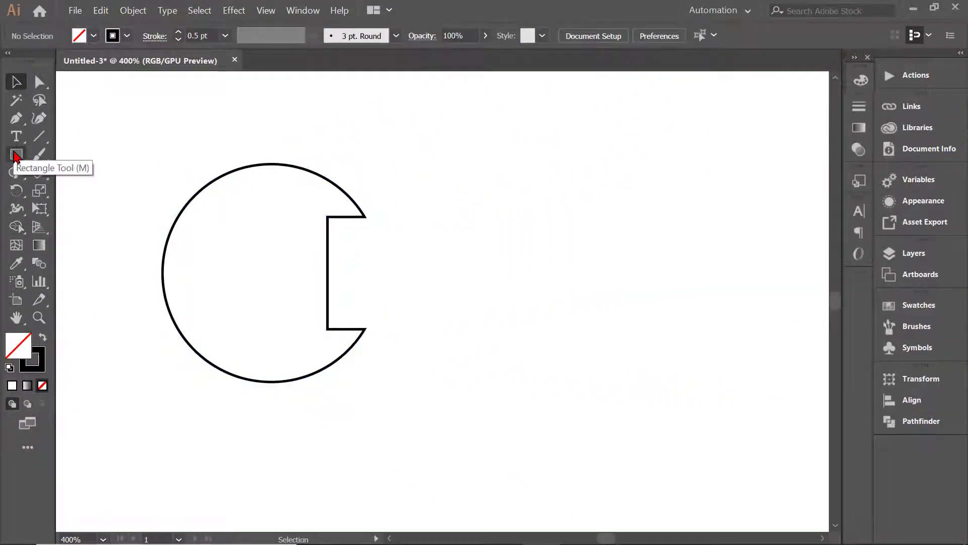
# Draw a small circle in the empty area to the right of the notched circle.
pyautogui.click(16, 155)
pyautogui.click(90, 192)
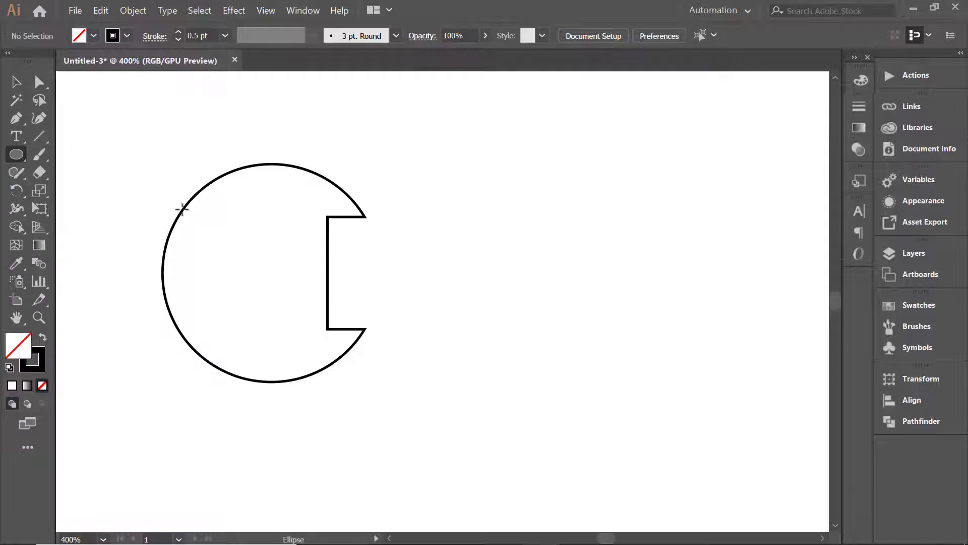
pyautogui.moveTo(526, 208); pyautogui.dragTo(589, 279)
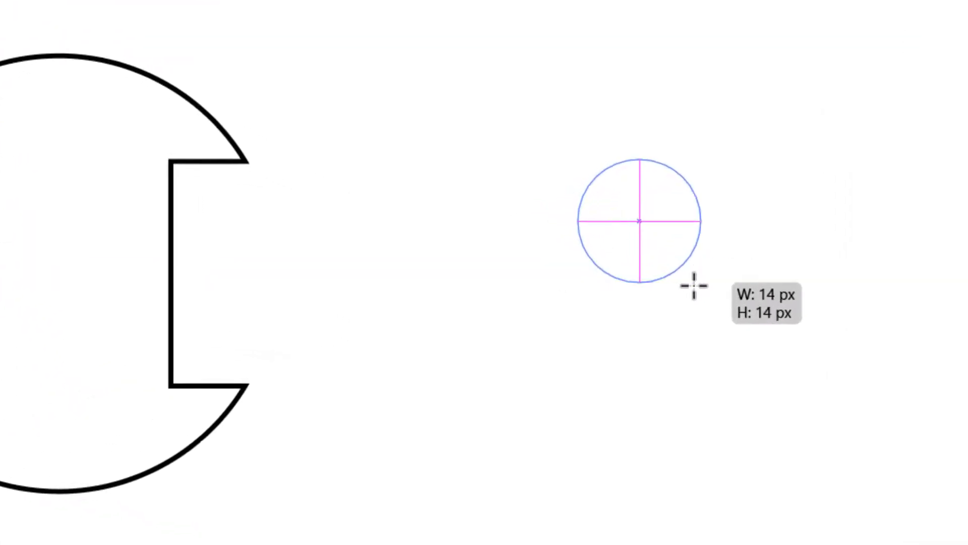
pyautogui.moveTo(694, 286); pyautogui.dragTo(696, 295)
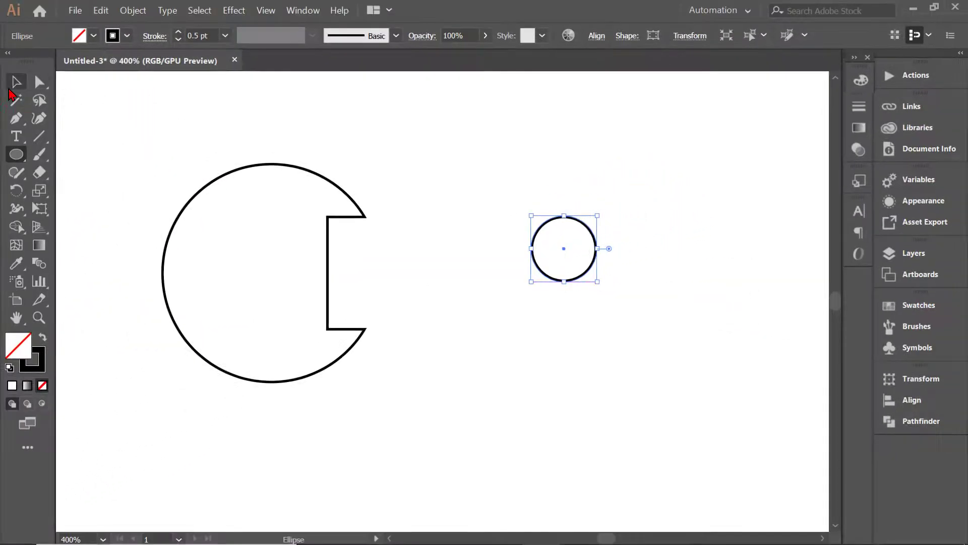
pyautogui.click(13, 85)
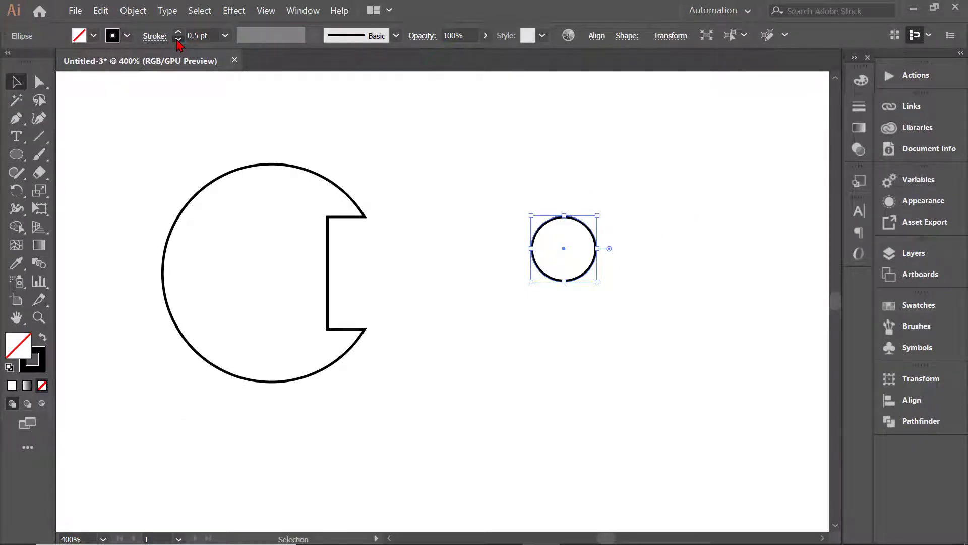
# Set the small circle's stroke to 0 pt and fill it with RGB Blue.
pyautogui.click(178, 40)
pyautogui.click(93, 36)
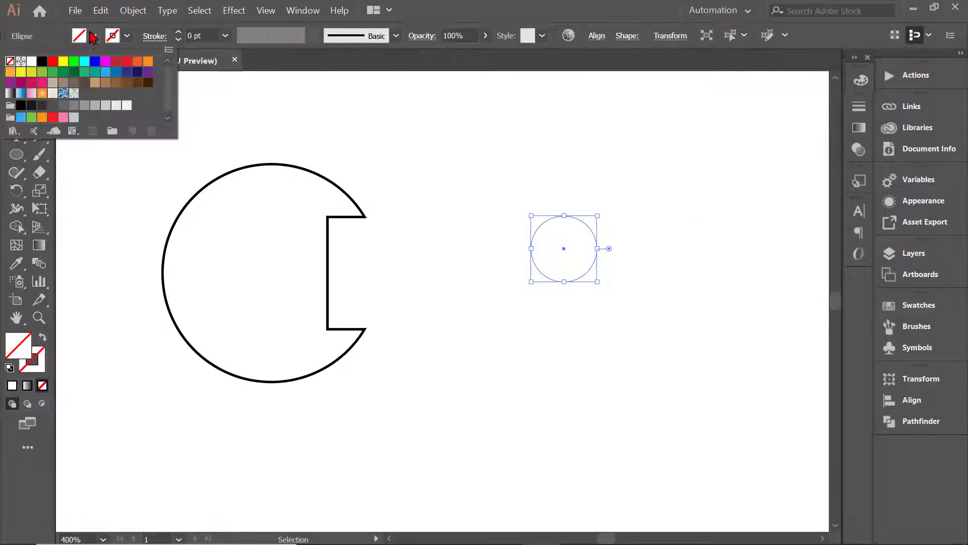
pyautogui.click(95, 61)
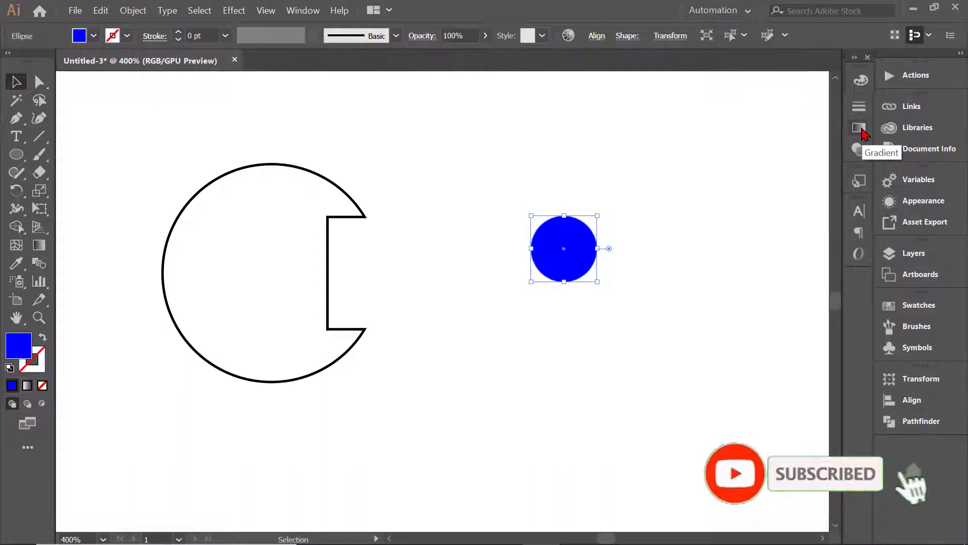
# Apply a linear gradient to the small circle and set its starting colour stop to cyan.
pyautogui.click(861, 129)
pyautogui.click(734, 218)
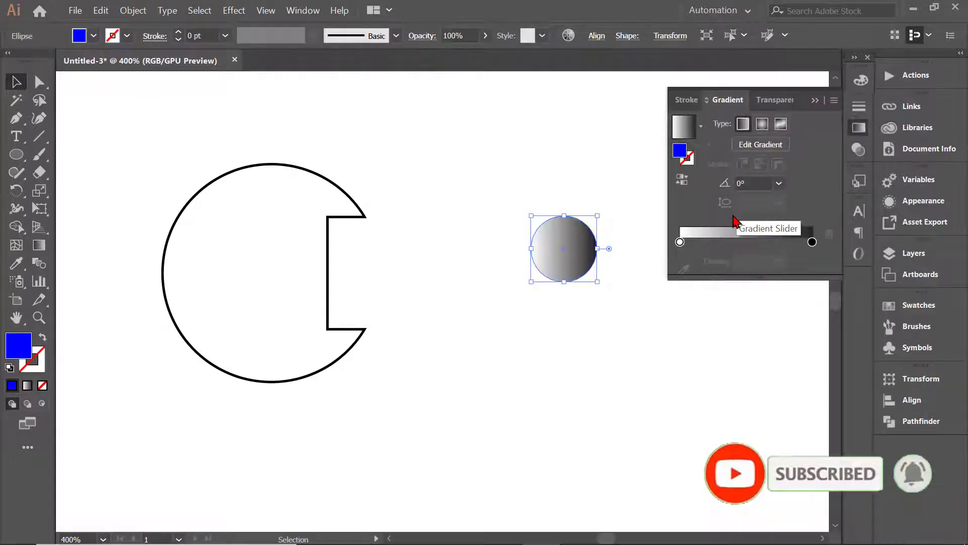
pyautogui.click(679, 243)
pyautogui.doubleClick(680, 242)
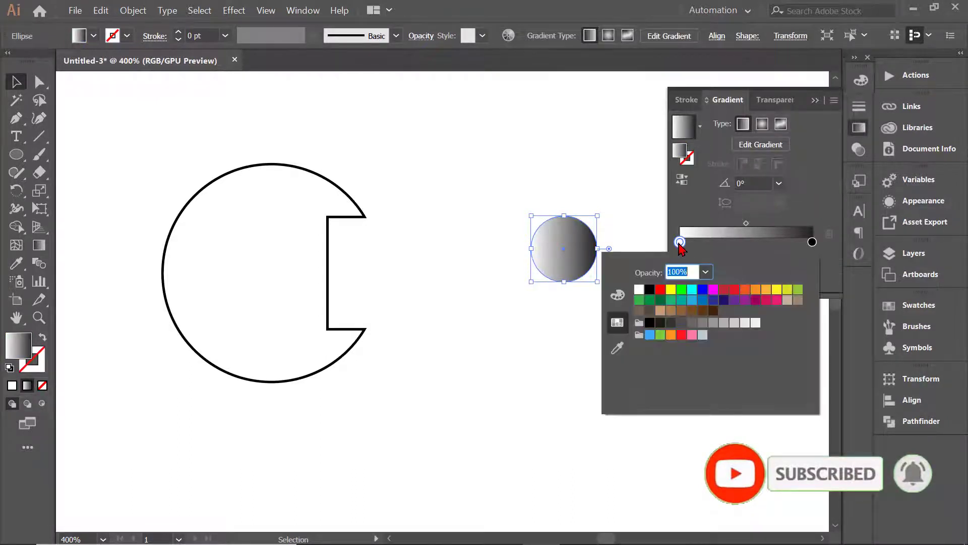
pyautogui.click(692, 289)
# Set the gradient's end colour stop to blue and place its midpoint at about 49.63%.
pyautogui.click(813, 244)
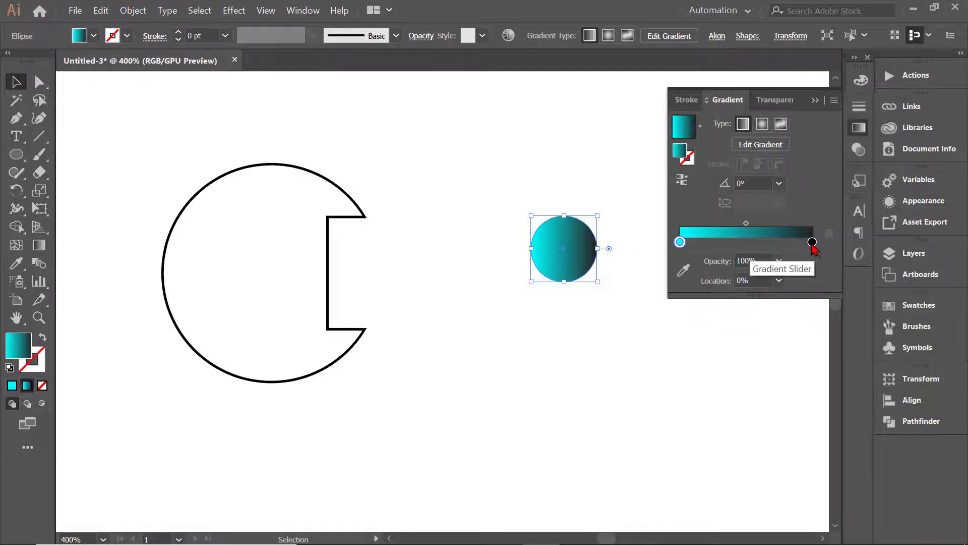
pyautogui.click(812, 242)
pyautogui.doubleClick(812, 242)
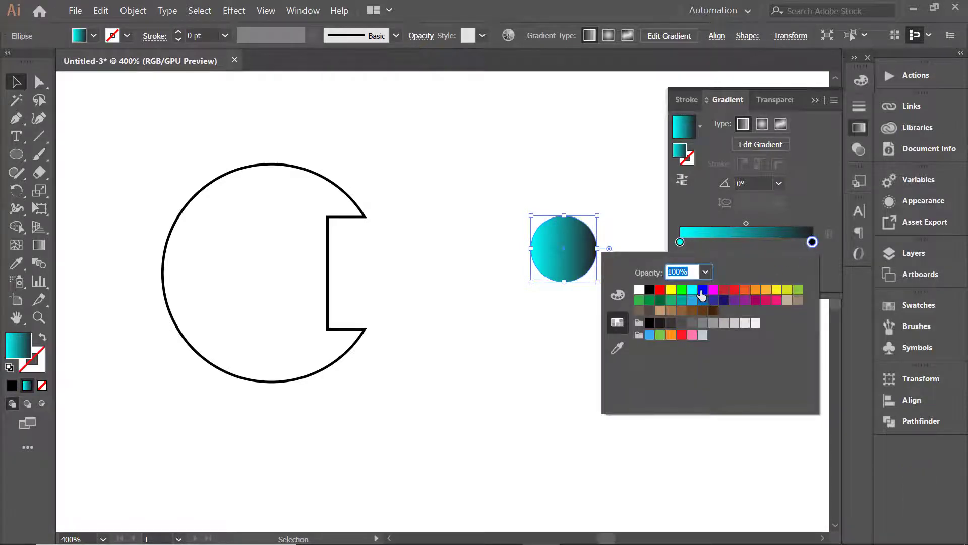
pyautogui.click(745, 225)
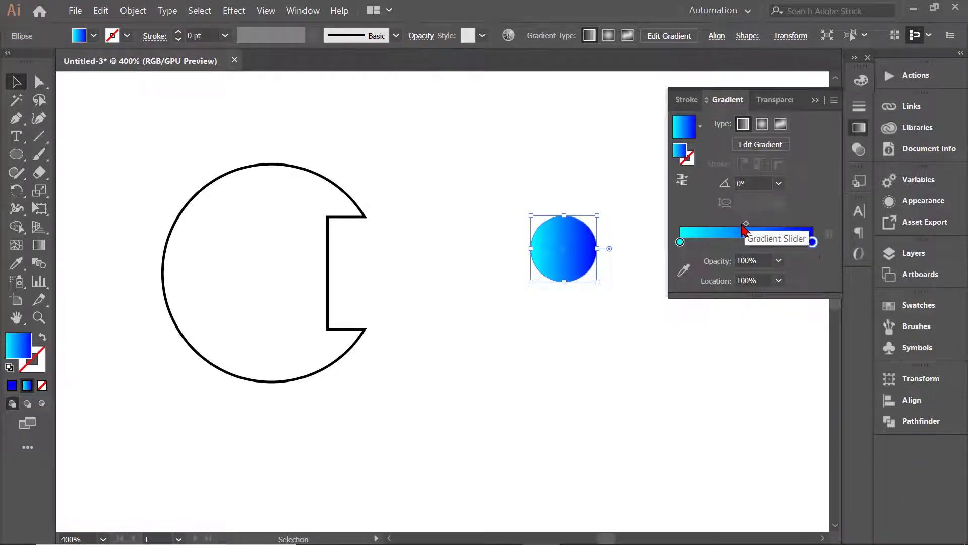
pyautogui.moveTo(746, 223)
pyautogui.mouseDown()
pyautogui.moveTo(737, 224)
pyautogui.moveTo(746, 222)
pyautogui.mouseUp()
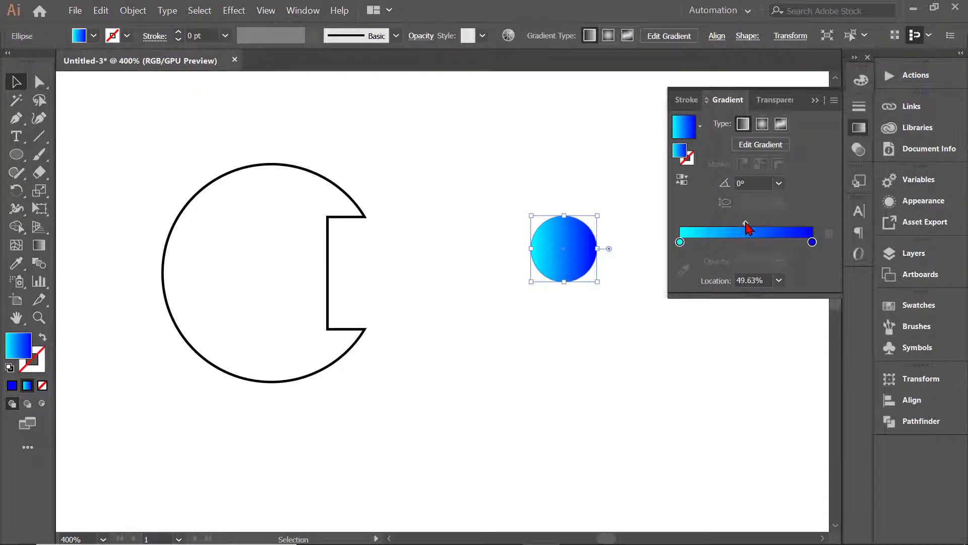
# Move the small gradient circle up and place a copy of it directly below.
pyautogui.click(649, 309)
pyautogui.moveTo(588, 252); pyautogui.dragTo(520, 382)
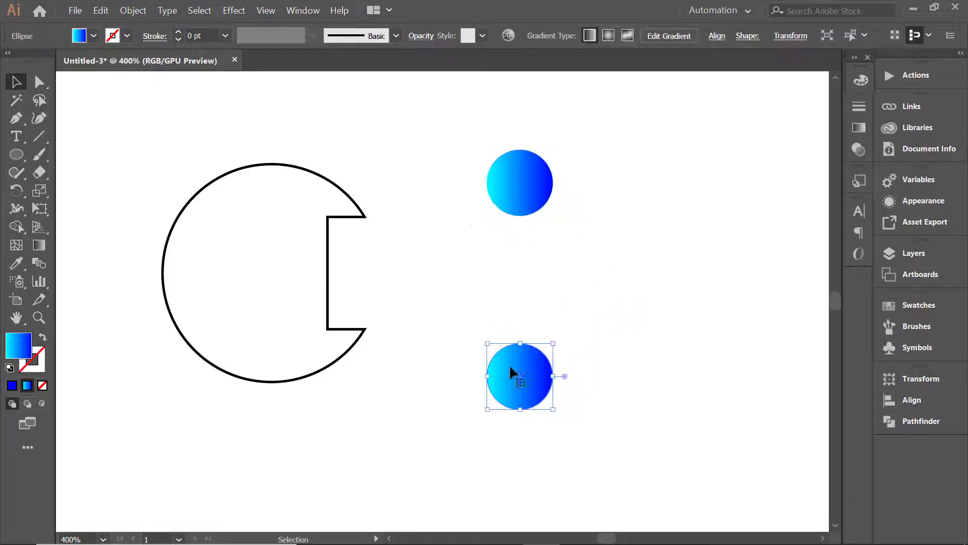
# Select both gradient circles and set the blend options to Specified Distance spacing of 0.5 px.
pyautogui.moveTo(480, 241); pyautogui.dragTo(536, 418)
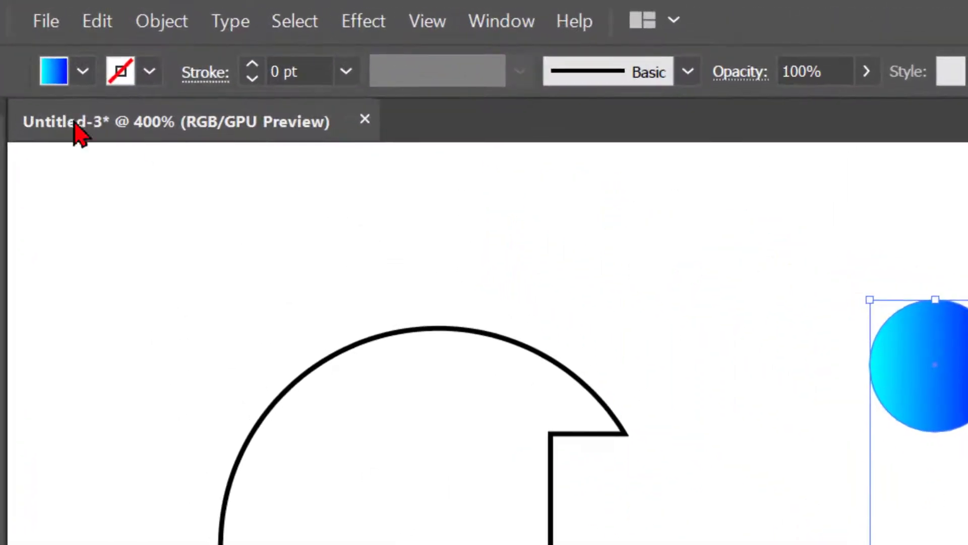
pyautogui.click(161, 23)
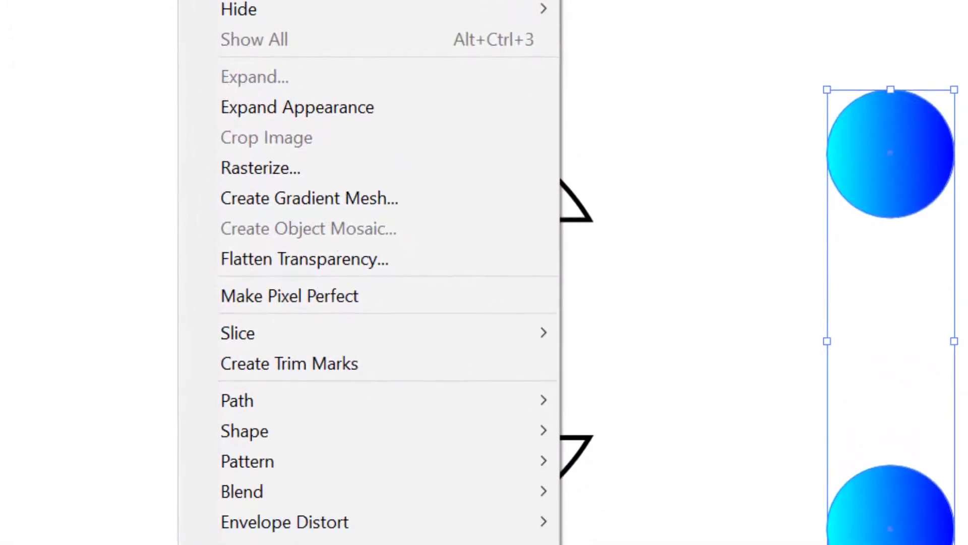
pyautogui.moveTo(399, 487)
pyautogui.click(579, 326)
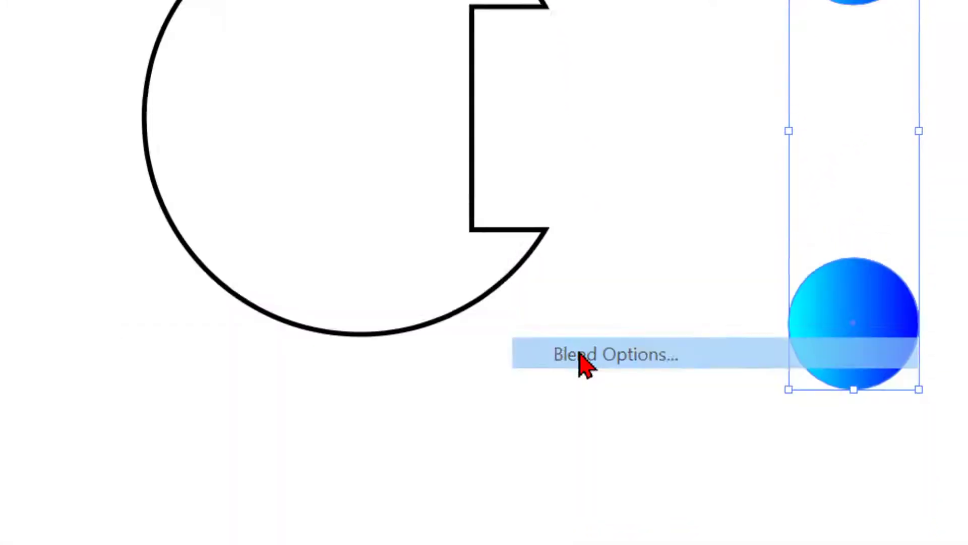
pyautogui.click(542, 148)
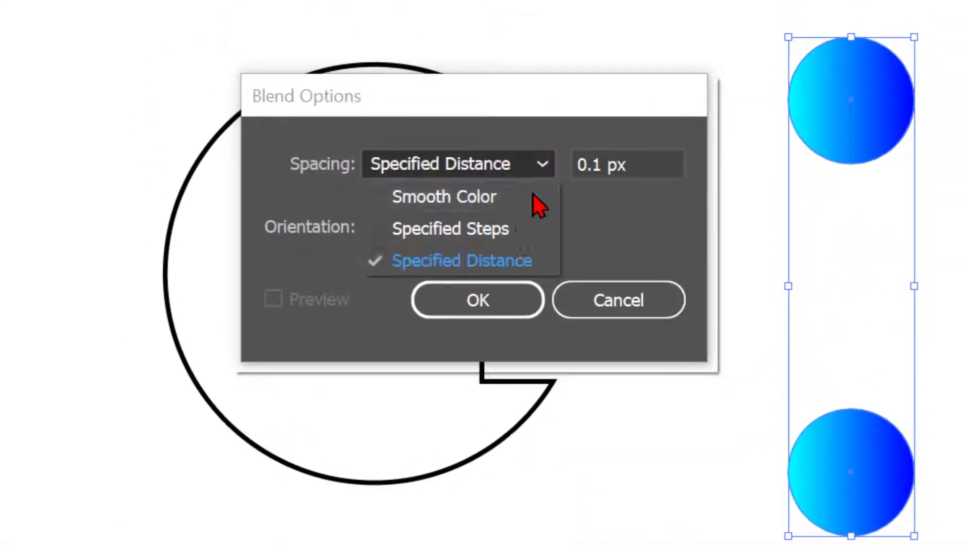
pyautogui.click(492, 245)
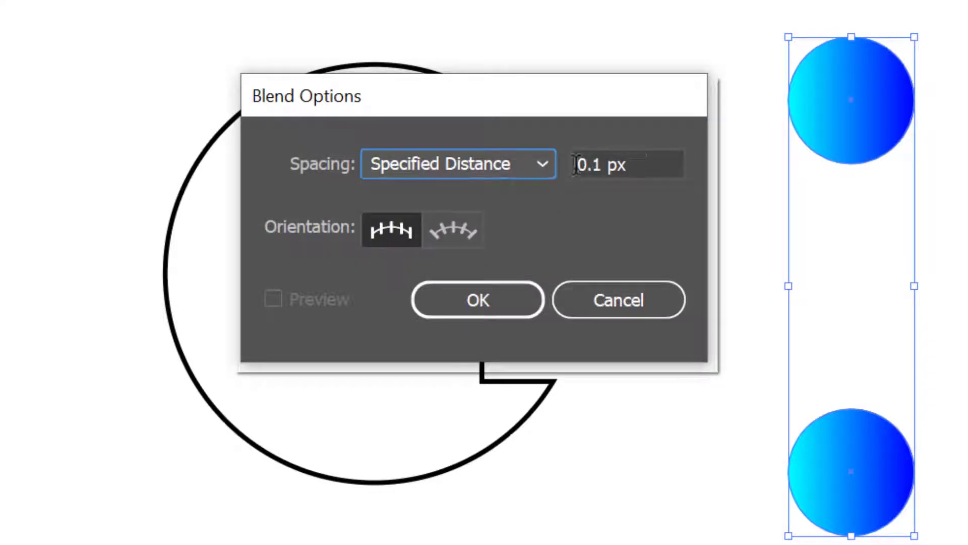
pyautogui.click(604, 166)
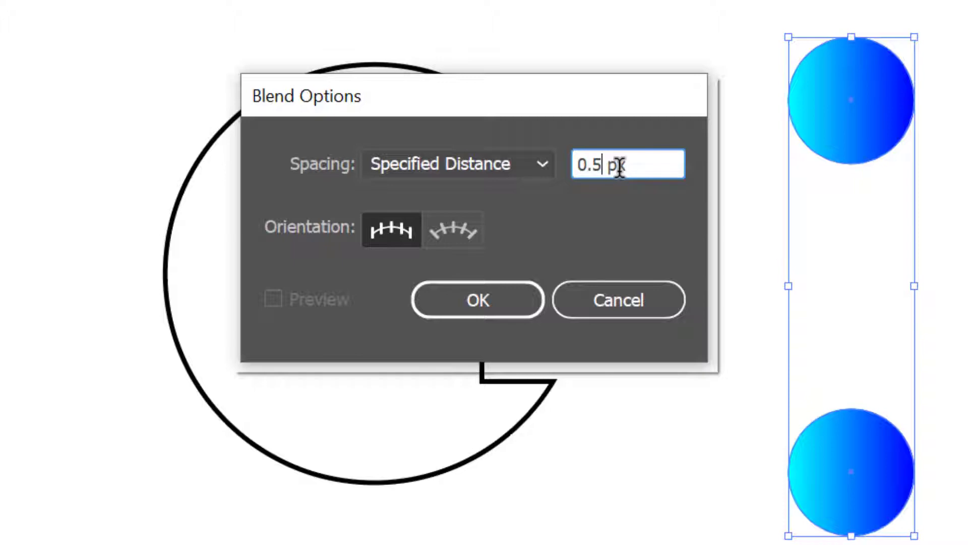
pyautogui.click(514, 300)
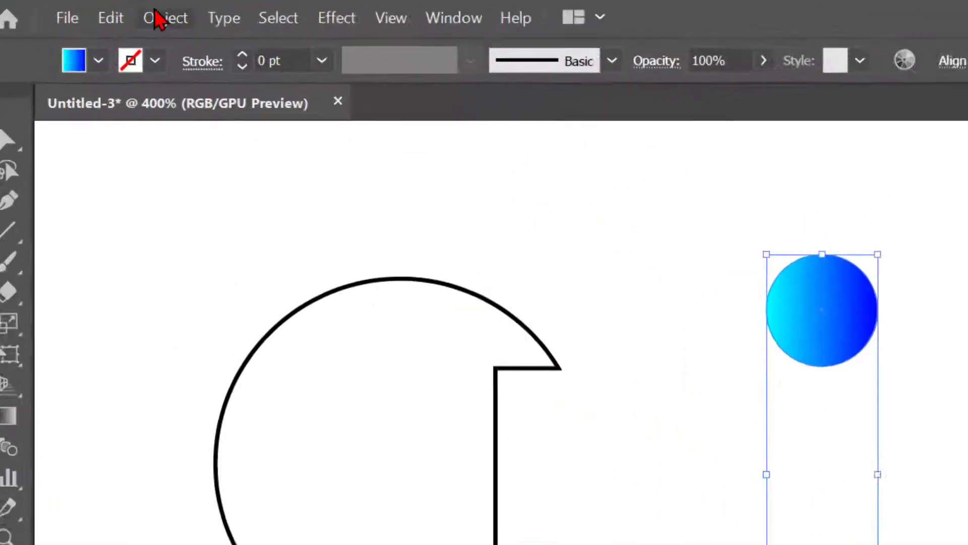
# Make a blend from the two selected gradient circles.
pyautogui.click(156, 17)
pyautogui.moveTo(281, 460)
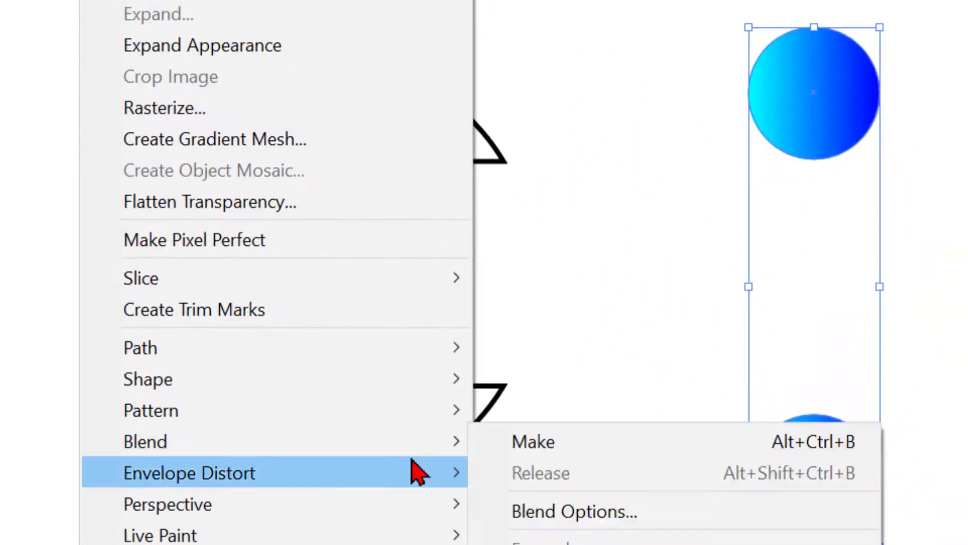
pyautogui.click(512, 444)
# Select the notched circle outline together with the blend and replace the blend's spine with the outline.
pyautogui.moveTo(369, 16); pyautogui.dragTo(844, 374)
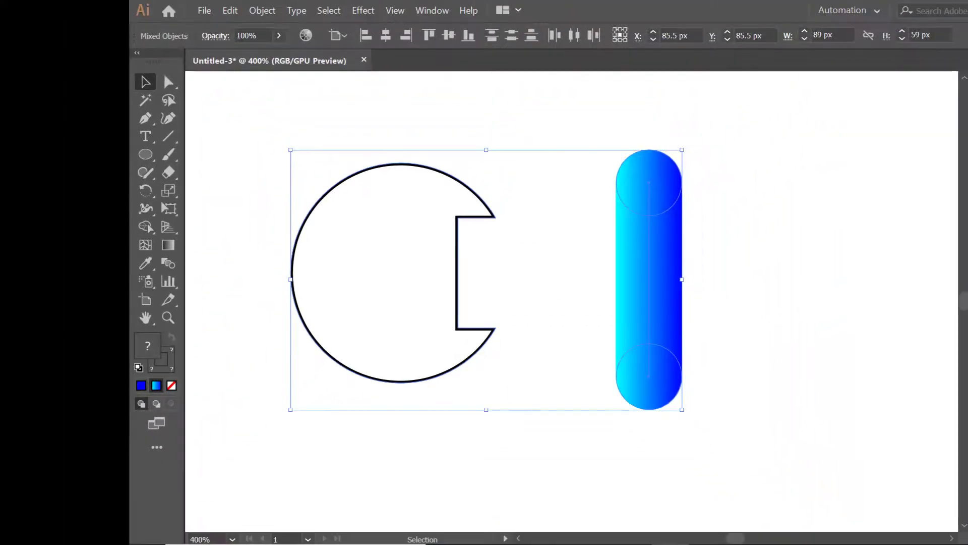
pyautogui.click(260, 10)
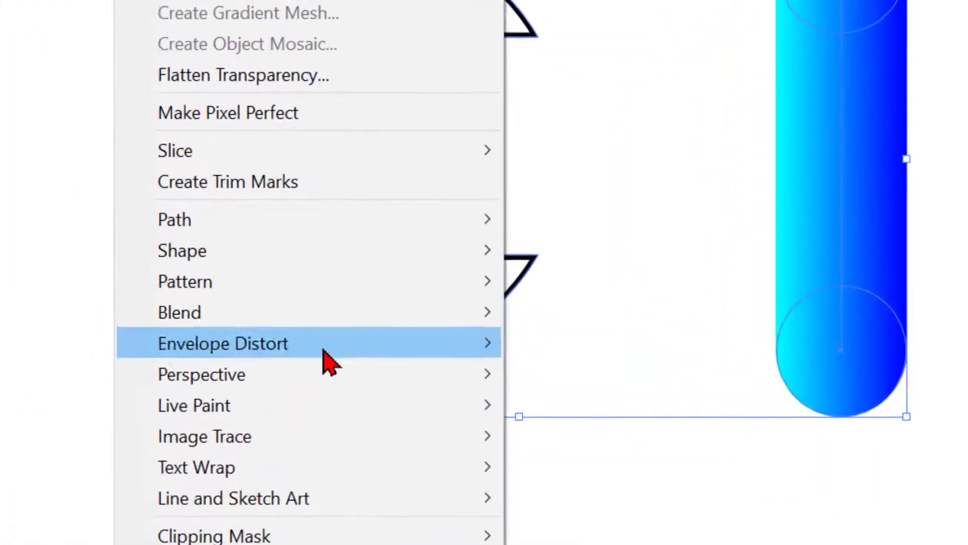
pyautogui.moveTo(353, 373)
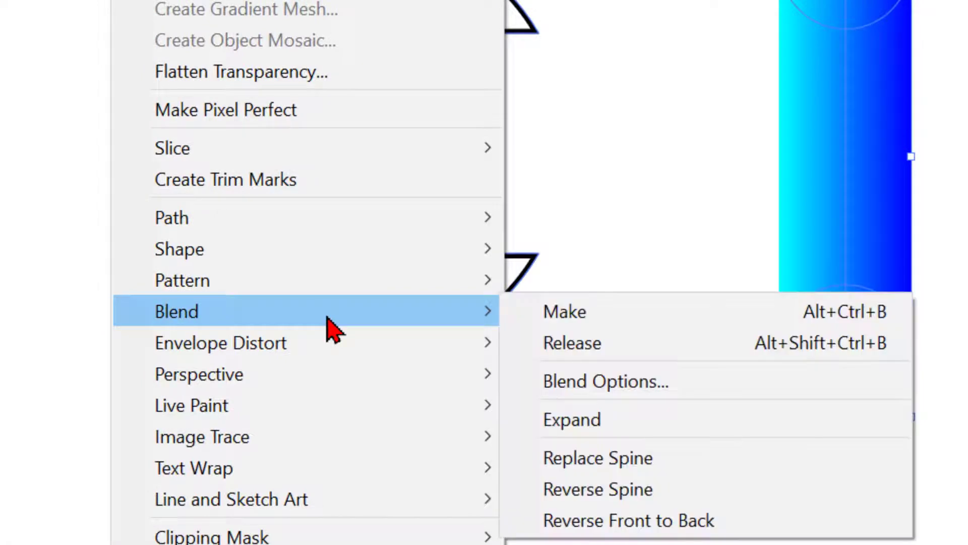
pyautogui.click(609, 464)
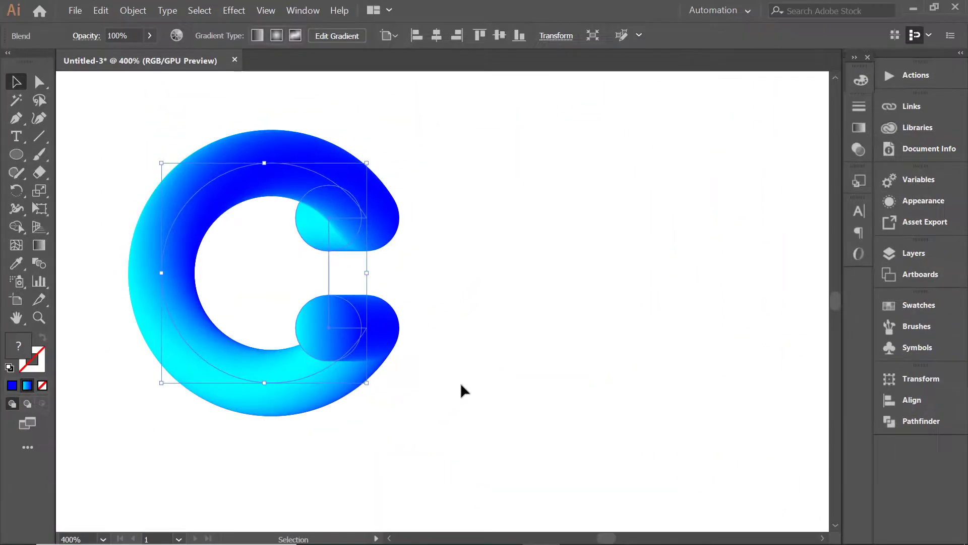
pyautogui.click(464, 391)
# Move the blended C shape closer to the middle of the canvas and deselect it.
pyautogui.moveTo(348, 337); pyautogui.dragTo(468, 373)
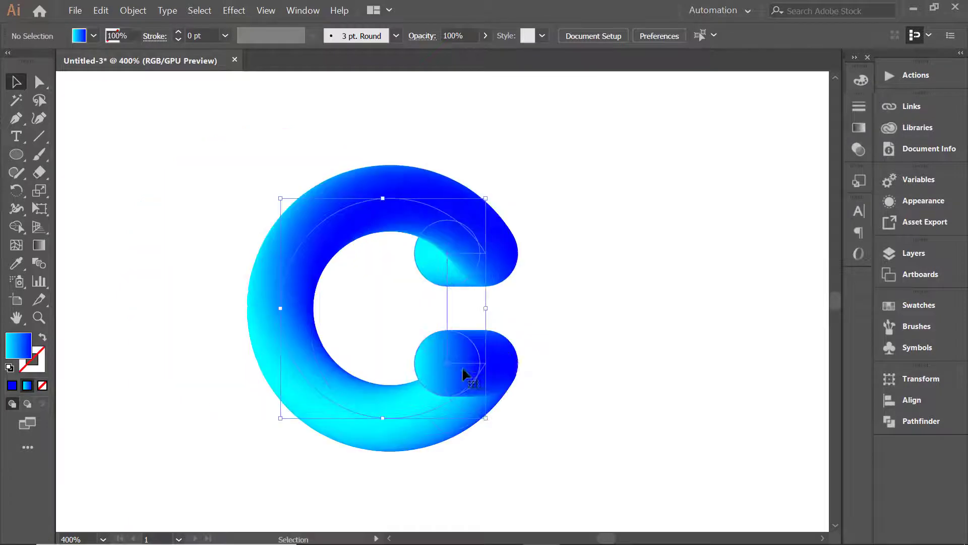
pyautogui.click(564, 343)
pyautogui.click(506, 370)
pyautogui.click(580, 348)
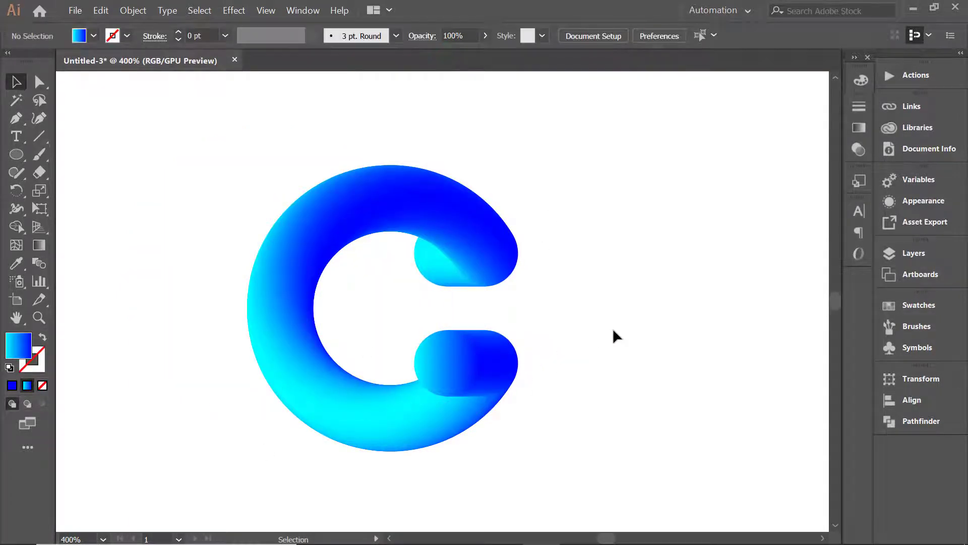
# Add a Roughen effect to the blended C shape with its preview enabled.
pyautogui.click(479, 368)
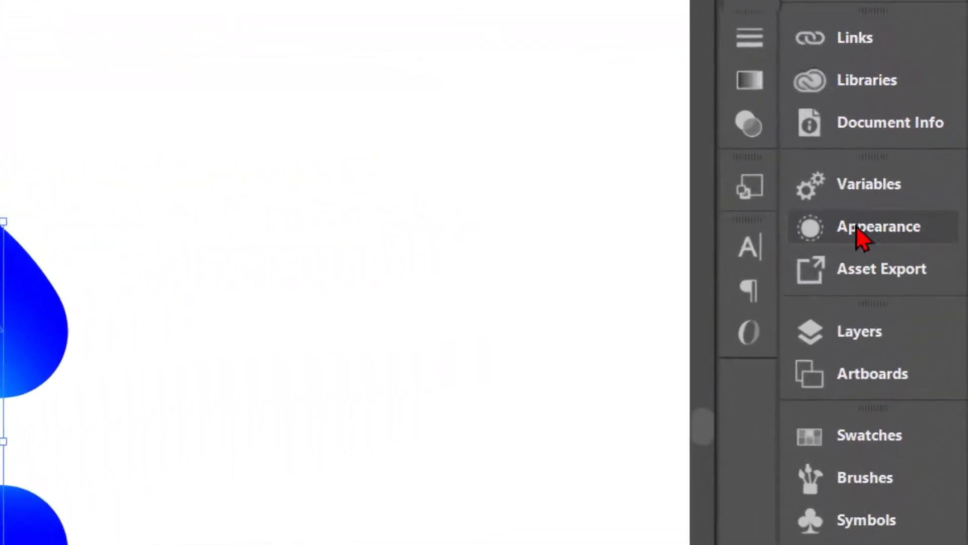
pyautogui.click(871, 234)
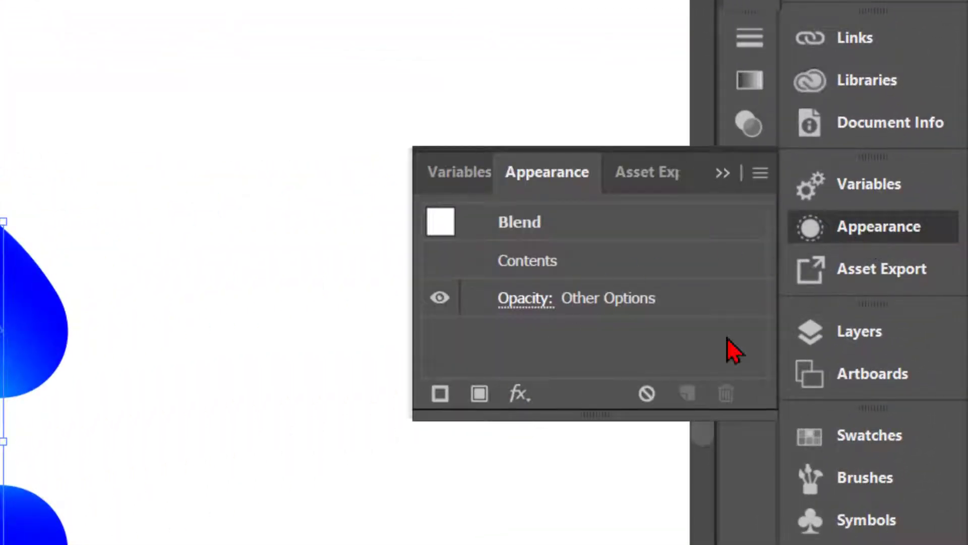
pyautogui.click(517, 394)
pyautogui.moveTo(598, 362)
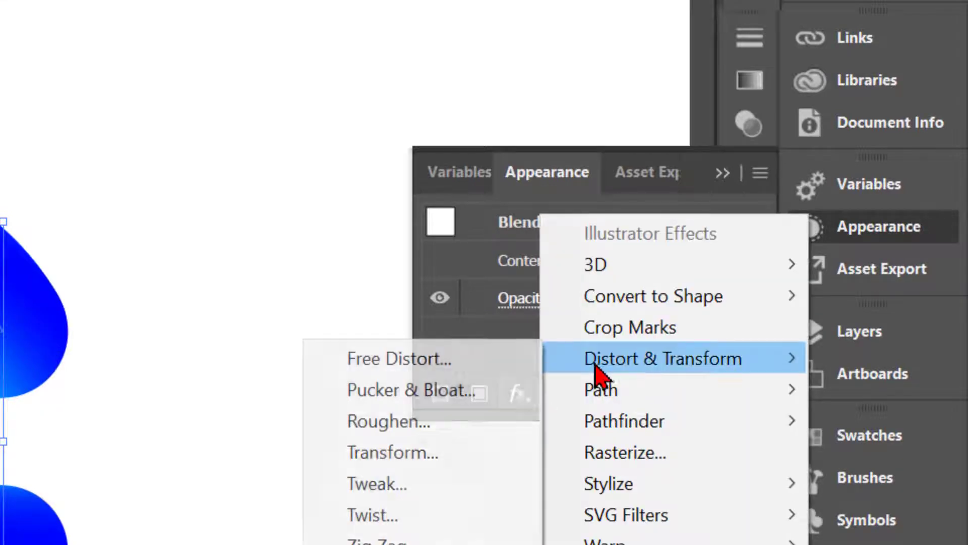
pyautogui.click(432, 422)
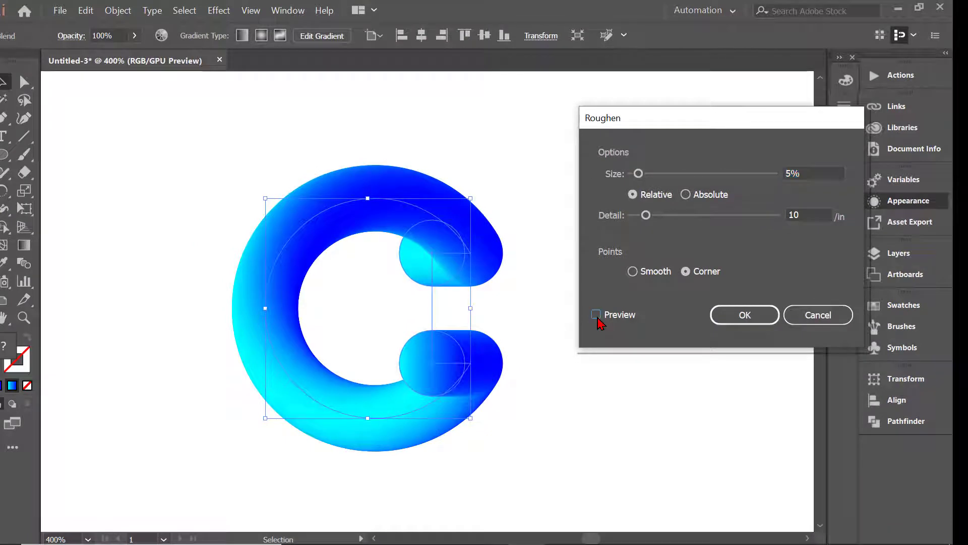
pyautogui.click(596, 315)
# Set the Roughen size to 10% relative and the detail to 90/in, and apply the effect.
pyautogui.moveTo(647, 219); pyautogui.dragTo(777, 217)
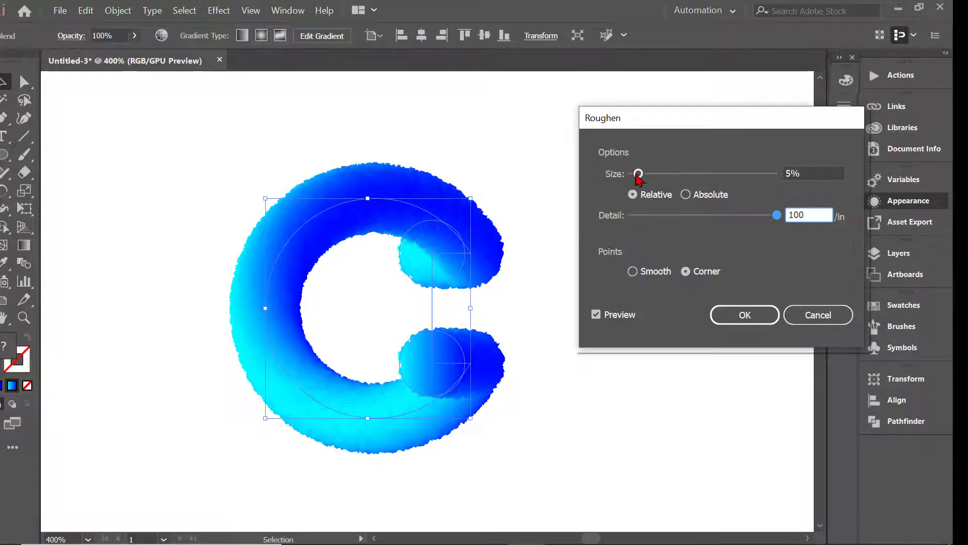
pyautogui.moveTo(638, 174)
pyautogui.mouseDown()
pyautogui.moveTo(673, 175)
pyautogui.moveTo(646, 174)
pyautogui.mouseUp()
pyautogui.moveTo(777, 215); pyautogui.dragTo(750, 221)
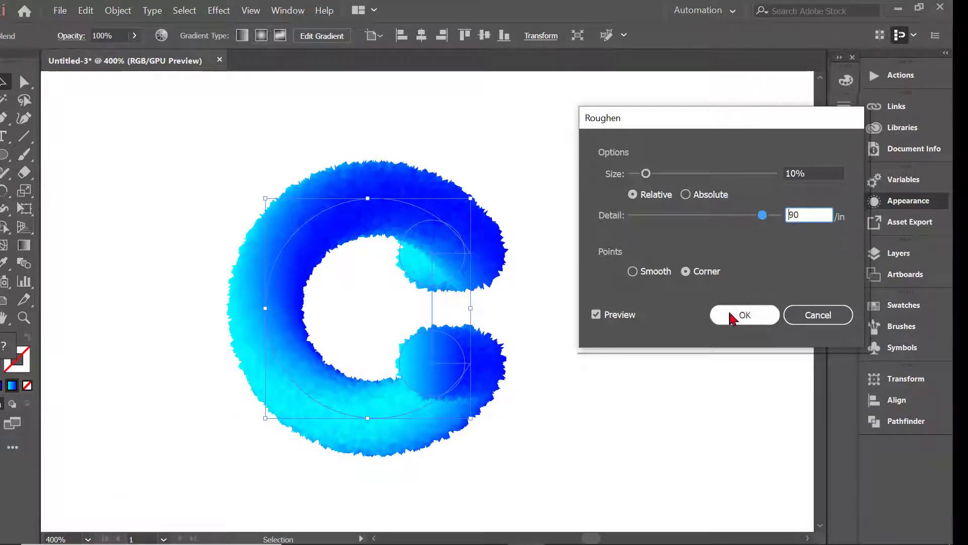
pyautogui.click(745, 315)
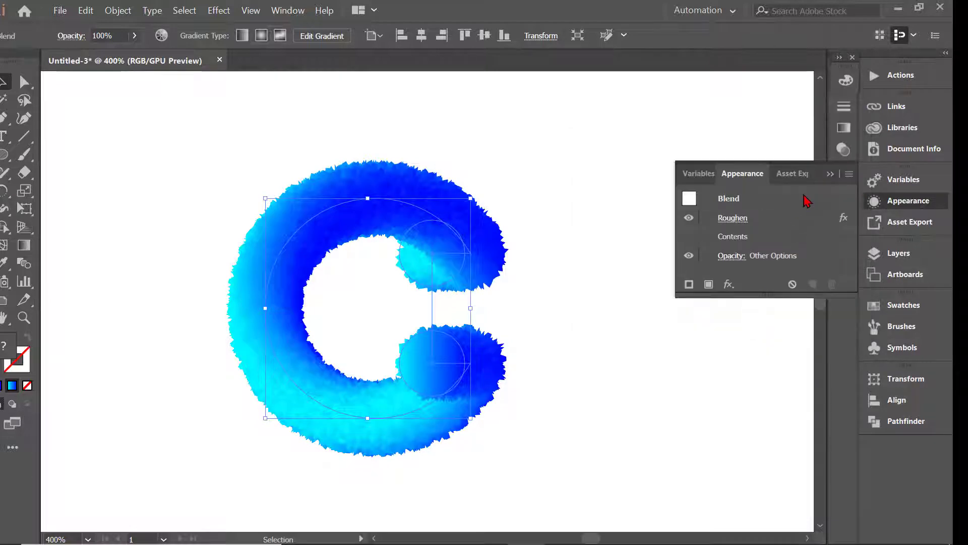
pyautogui.click(834, 177)
pyautogui.click(569, 266)
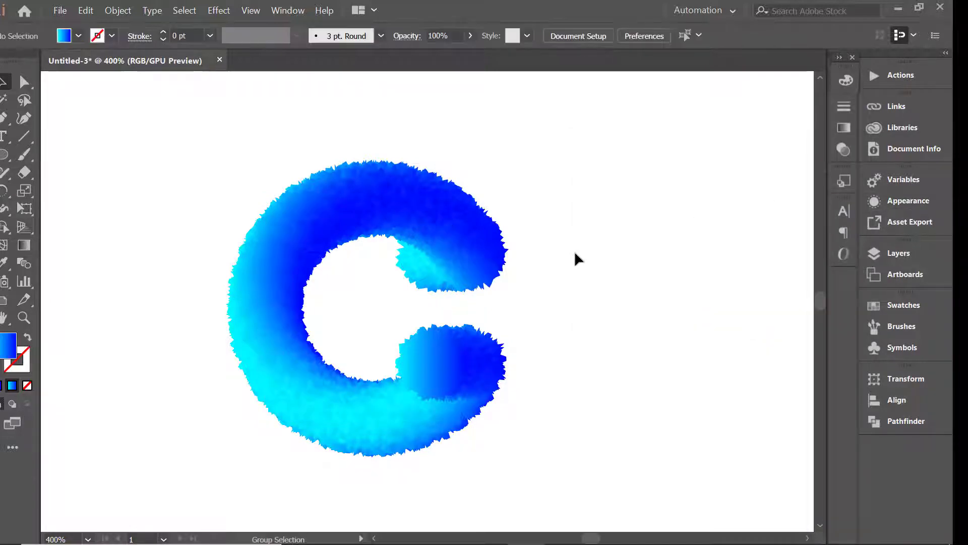
# Draw a small circle in the empty space to the right of the furry C.
pyautogui.scroll(-1, 575, 257)
pyautogui.moveTo(501, 337); pyautogui.dragTo(337, 320)
pyautogui.click(438, 334)
pyautogui.press('l')
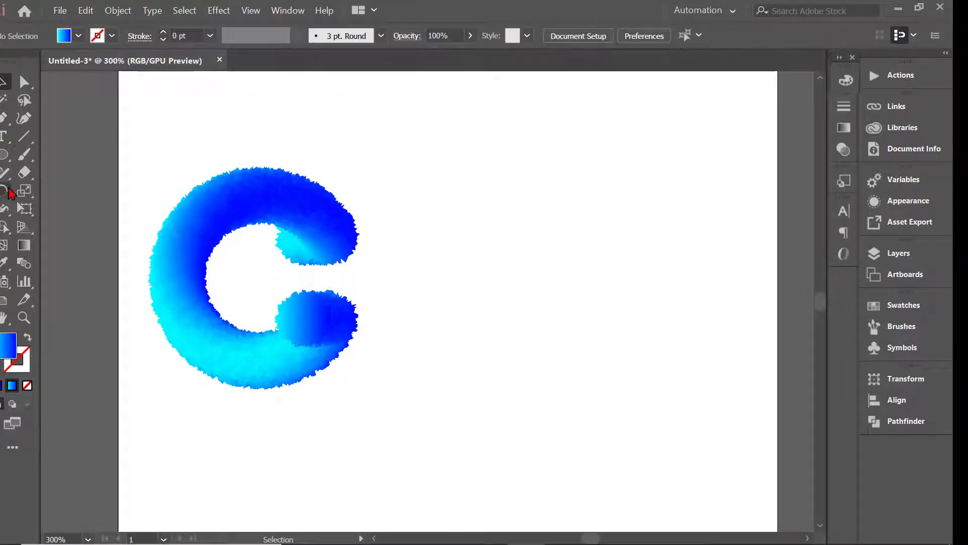
pyautogui.moveTo(492, 216); pyautogui.dragTo(570, 294)
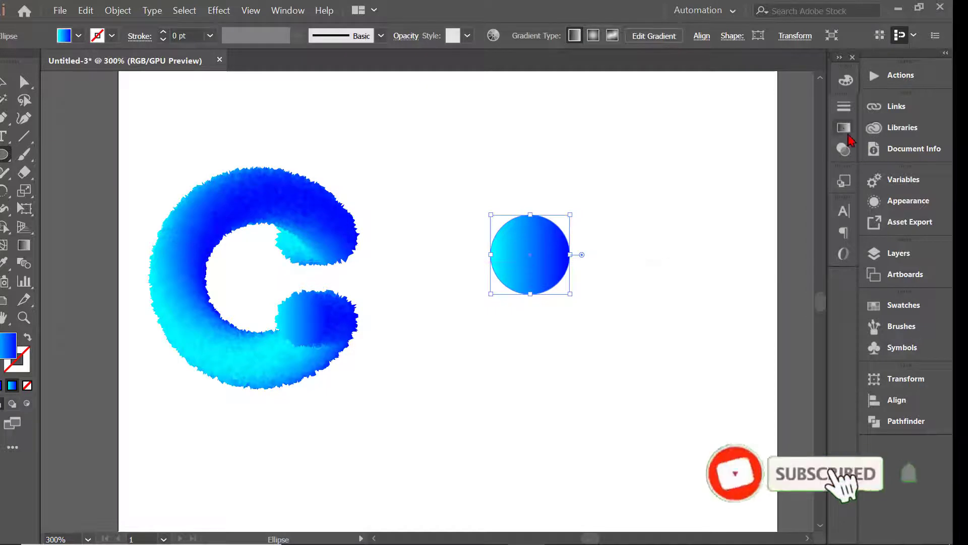
# Rearrange the new circle's gradient to start with blue at 0% and end with white at 100%.
pyautogui.click(844, 127)
pyautogui.moveTo(797, 243)
pyautogui.mouseDown()
pyautogui.moveTo(705, 251)
pyautogui.moveTo(798, 245)
pyautogui.mouseUp()
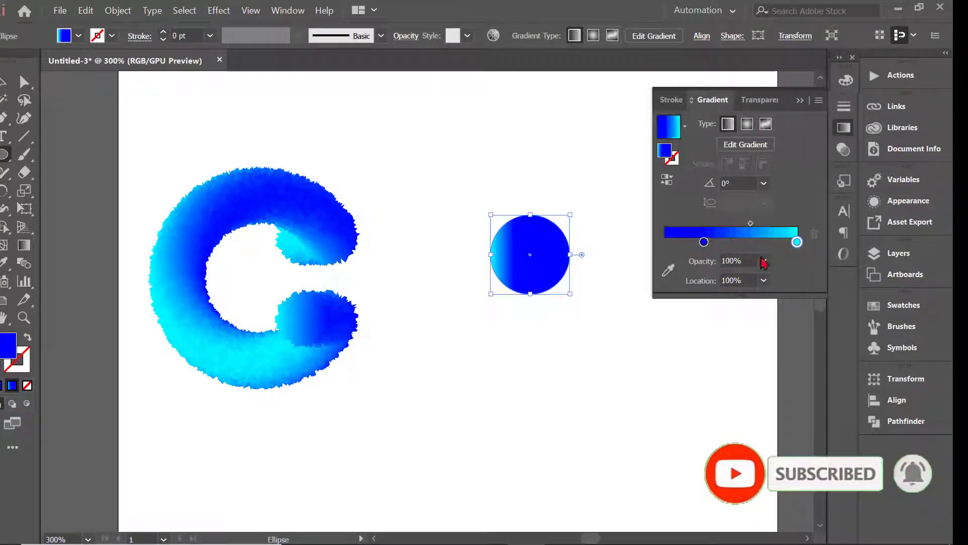
pyautogui.moveTo(704, 244); pyautogui.dragTo(665, 243)
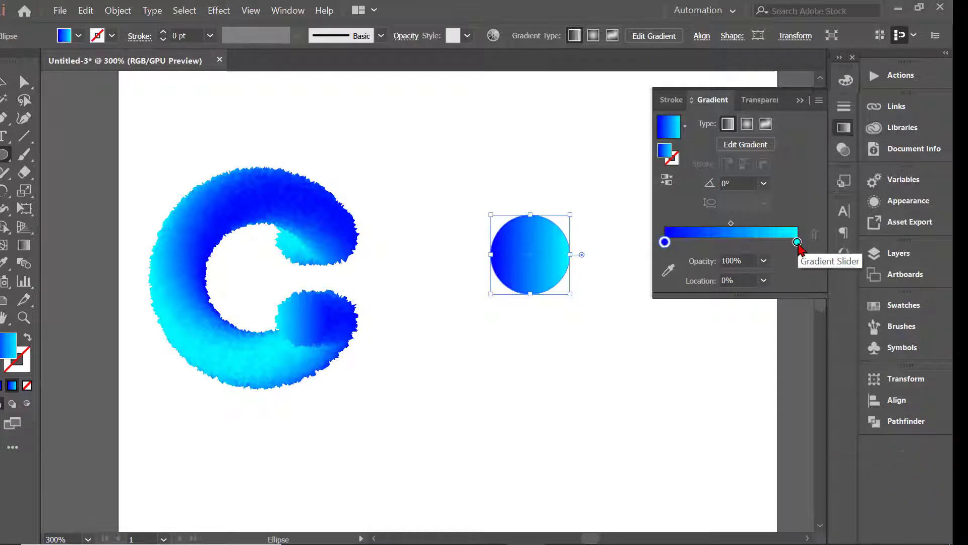
pyautogui.doubleClick(797, 242)
pyautogui.click(625, 291)
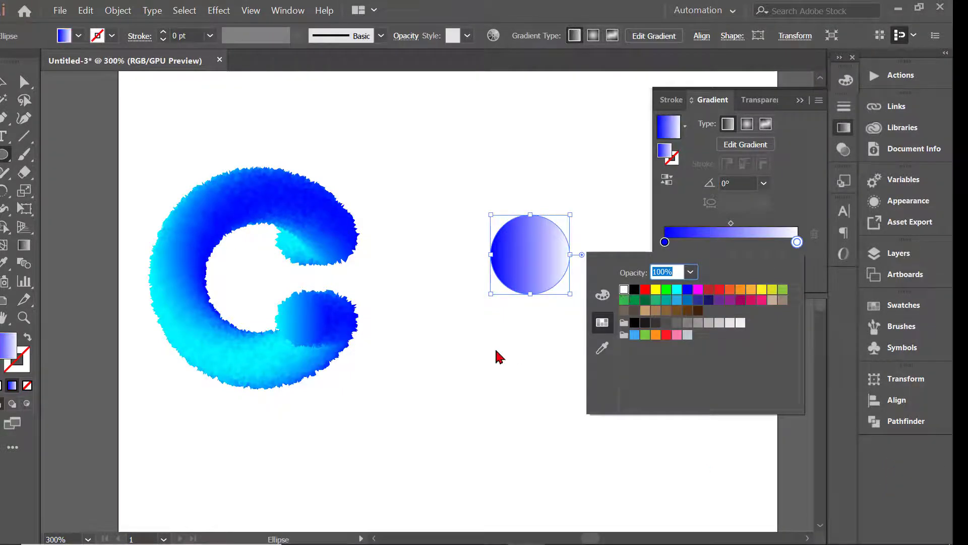
# Make the circle's gradient radial and set its blue stop's opacity to 50%.
pyautogui.click(546, 357)
pyautogui.click(748, 126)
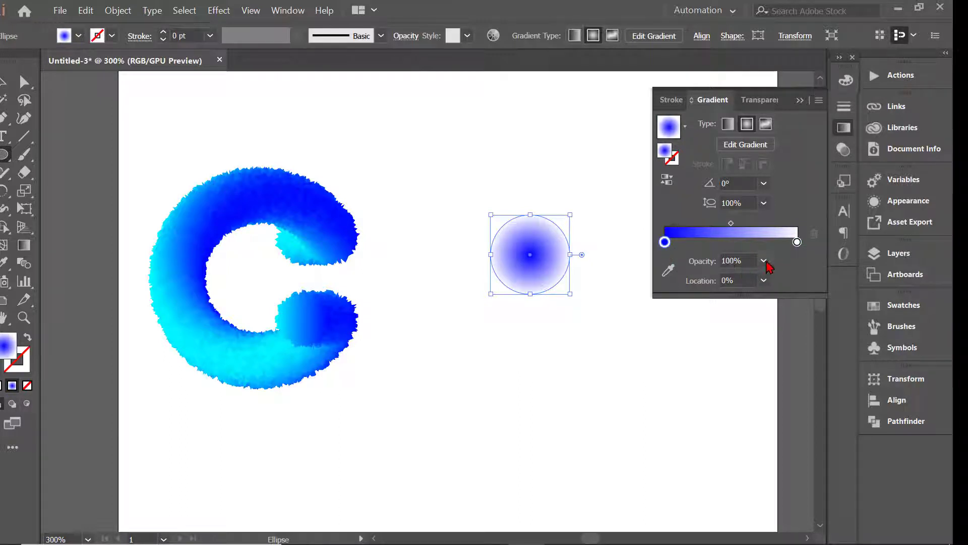
pyautogui.click(764, 261)
pyautogui.click(781, 364)
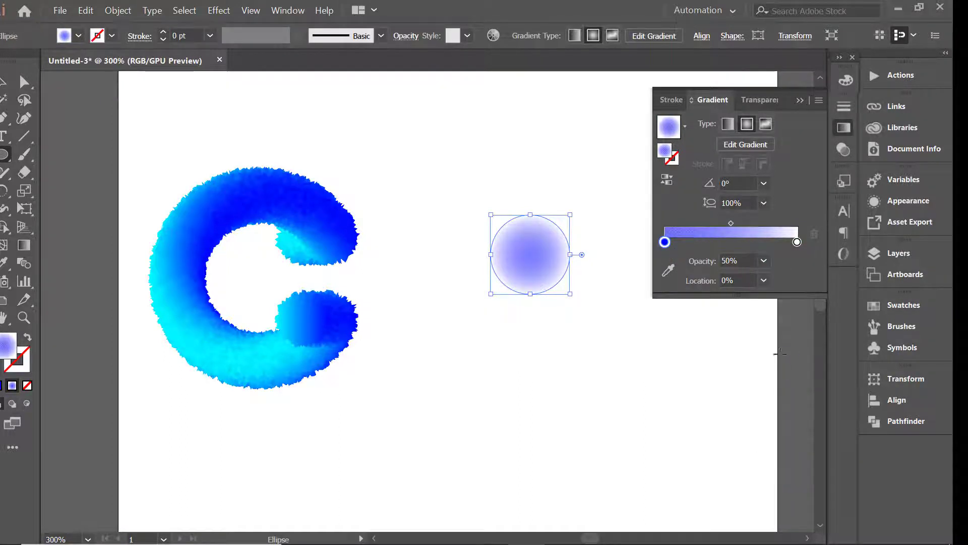
pyautogui.click(799, 101)
# Move the faded circle beneath the C and reshape it into a flat, wide ellipse shadow slightly narrower than the letter.
pyautogui.click(3, 82)
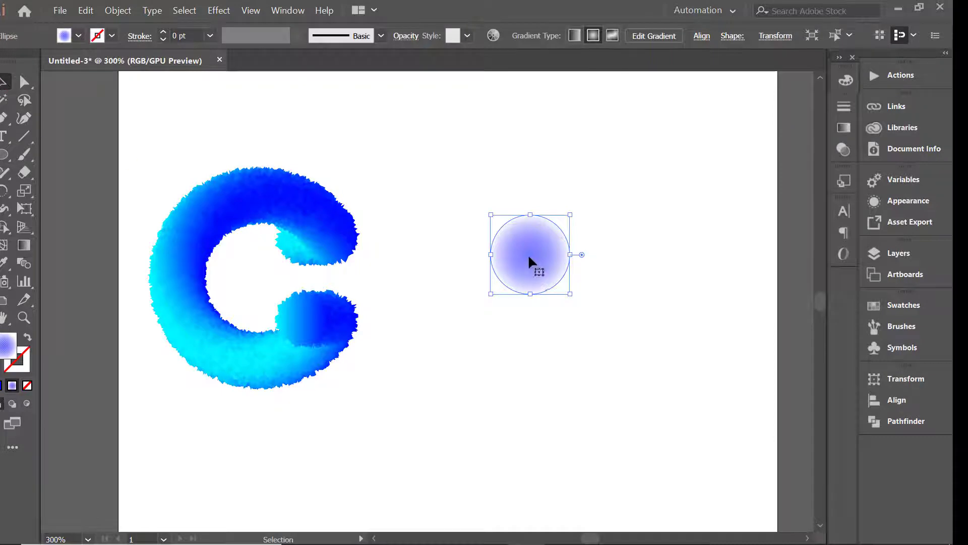
pyautogui.moveTo(529, 259); pyautogui.dragTo(358, 439)
pyautogui.moveTo(211, 439); pyautogui.dragTo(150, 447)
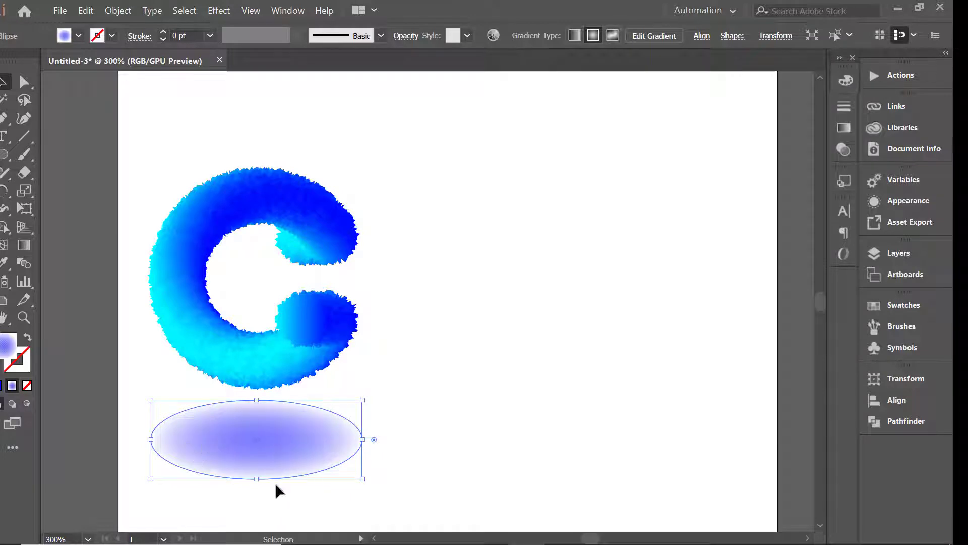
pyautogui.moveTo(257, 478); pyautogui.dragTo(257, 448)
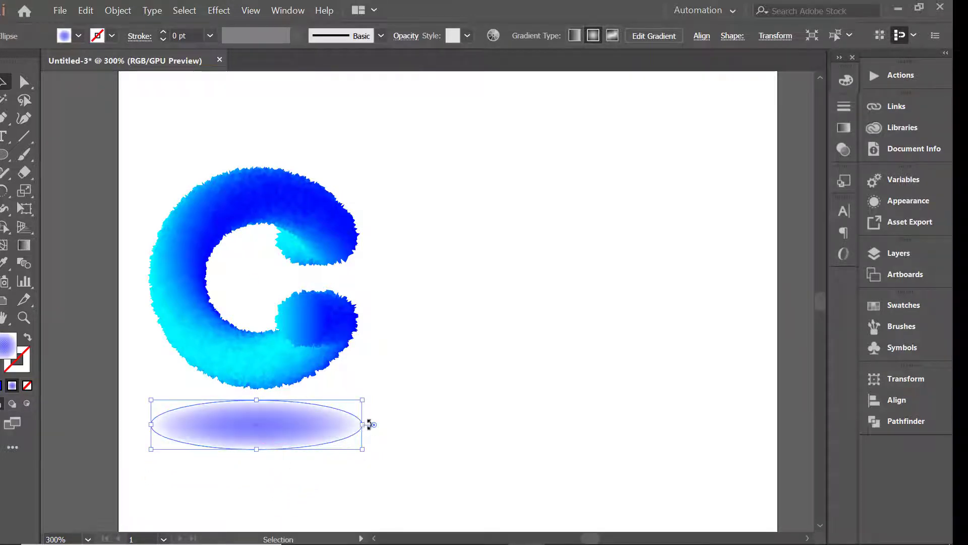
pyautogui.moveTo(362, 424); pyautogui.dragTo(339, 424)
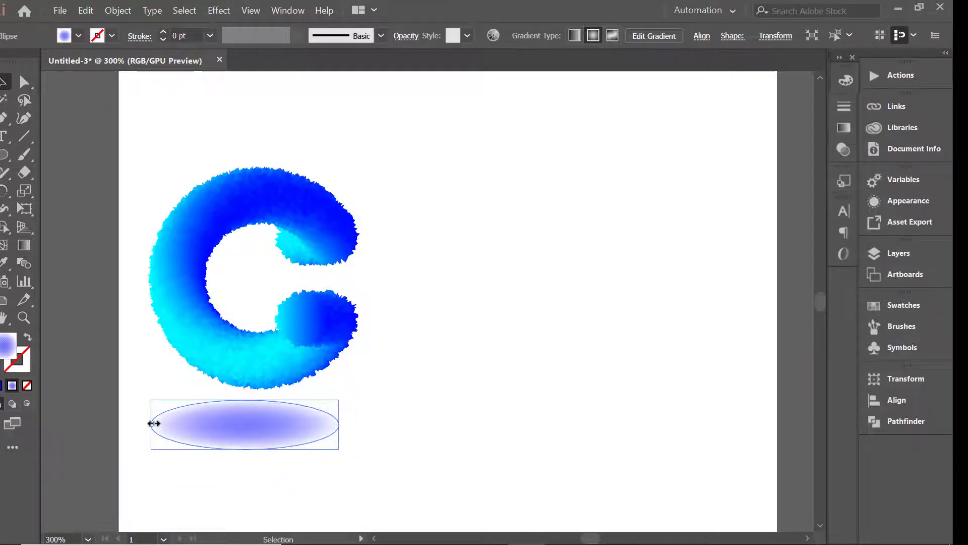
pyautogui.moveTo(151, 424); pyautogui.dragTo(174, 425)
pyautogui.moveTo(256, 449); pyautogui.dragTo(256, 436)
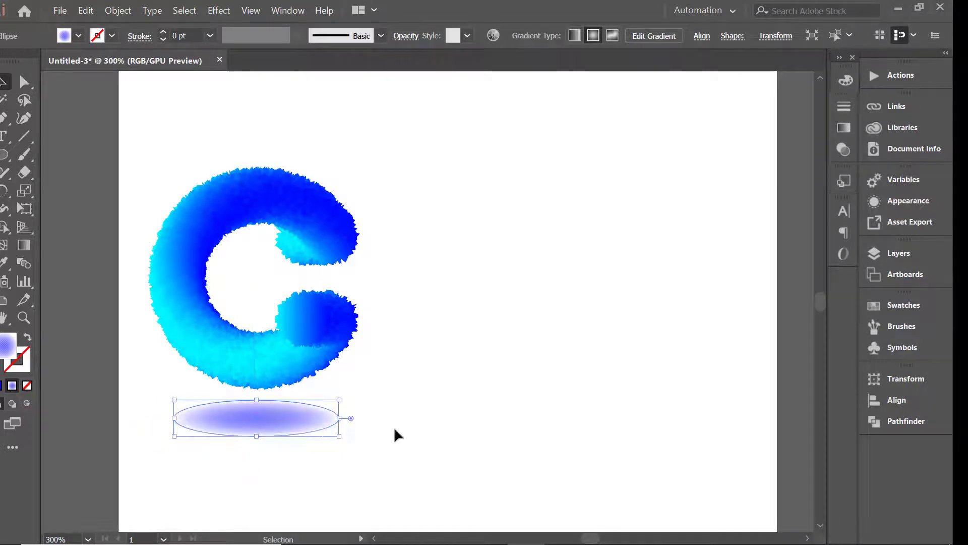
pyautogui.click(395, 434)
# Set the opacity of the blue stop in the shadow ellipse's gradient to 50%.
pyautogui.scroll(-1, 395, 399)
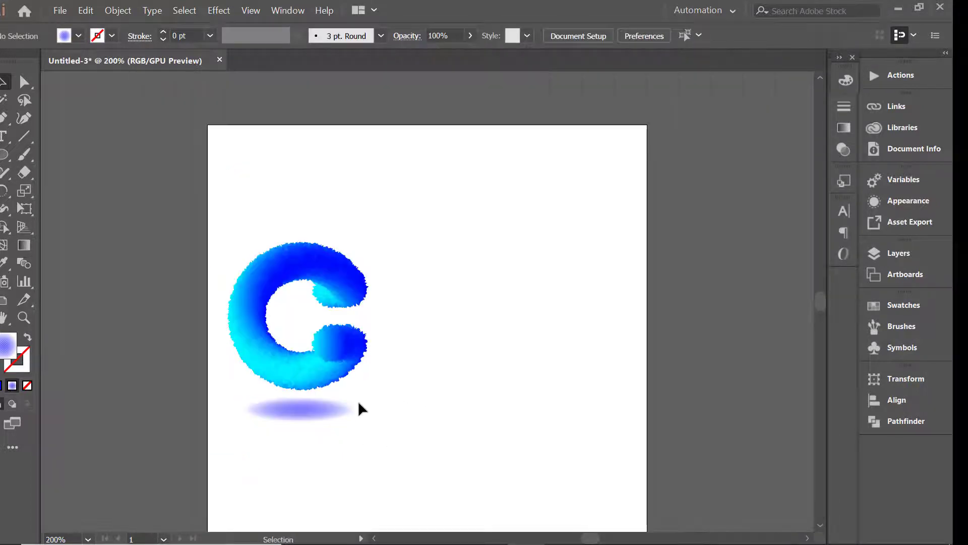
pyautogui.scroll(1, 421, 401)
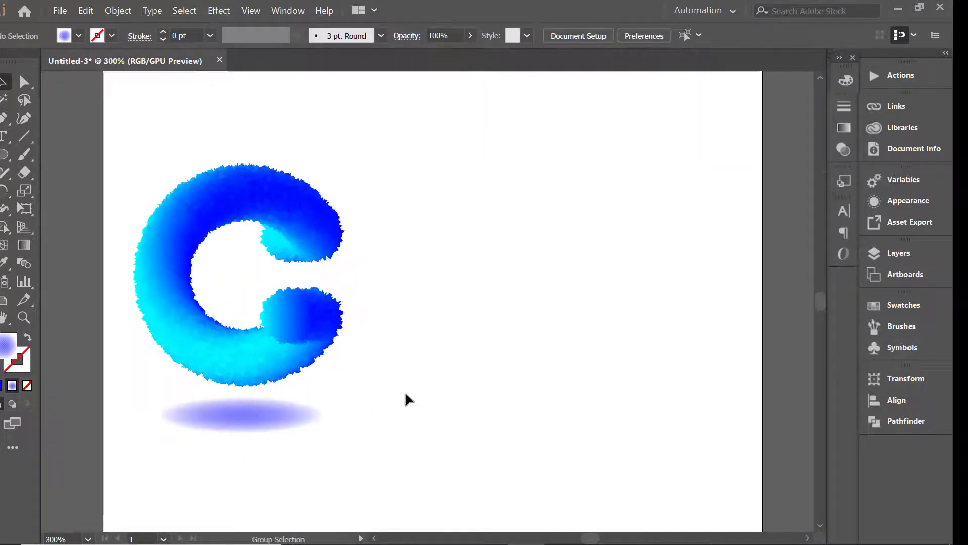
pyautogui.click(254, 422)
pyautogui.click(844, 128)
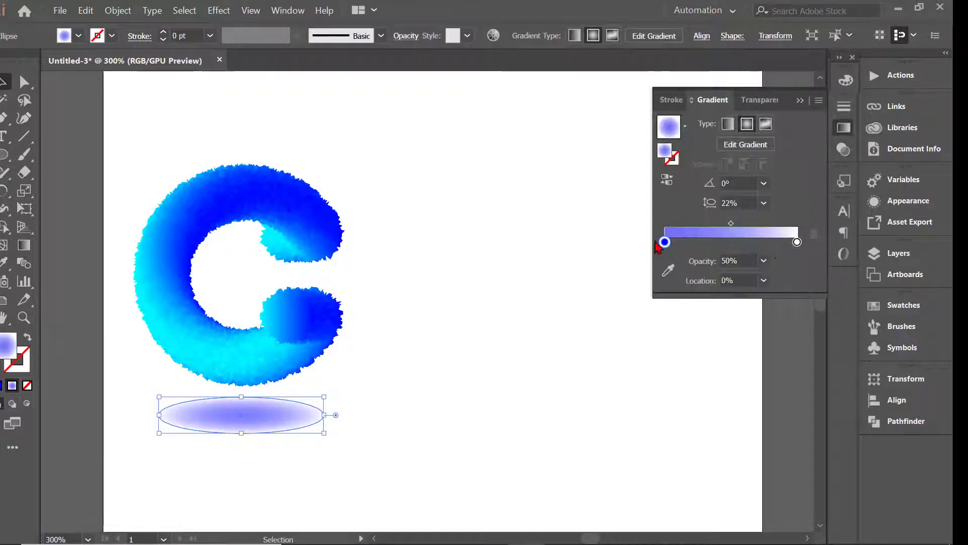
pyautogui.click(764, 261)
pyautogui.click(775, 343)
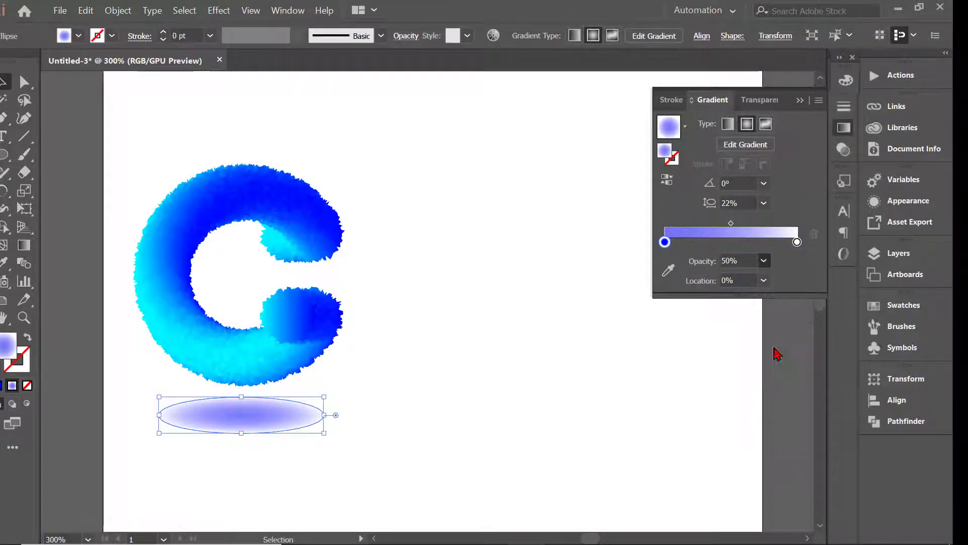
pyautogui.click(678, 381)
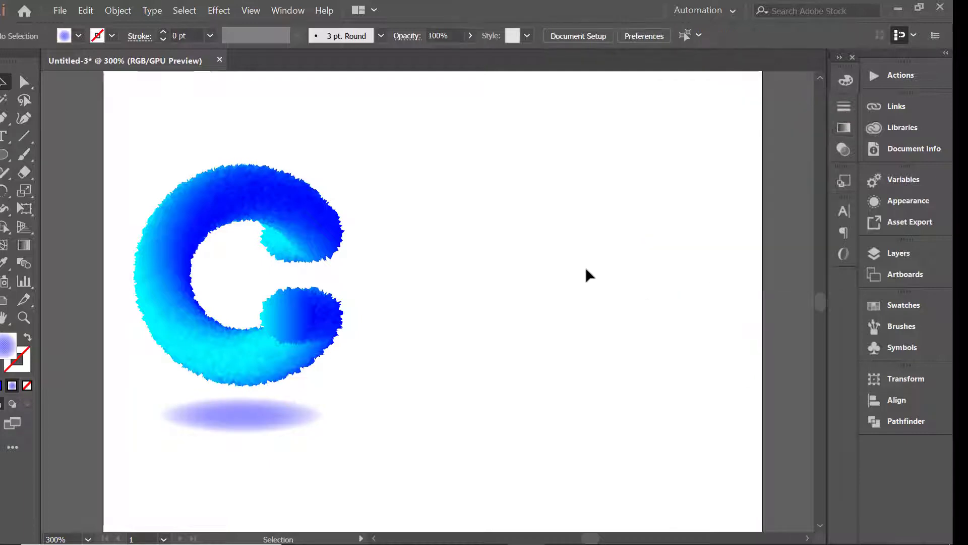
# Add a line of text reading "crotika" beside the upper half of the furry C.
pyautogui.scroll(-1, 544, 292)
pyautogui.moveTo(521, 286); pyautogui.dragTo(500, 308)
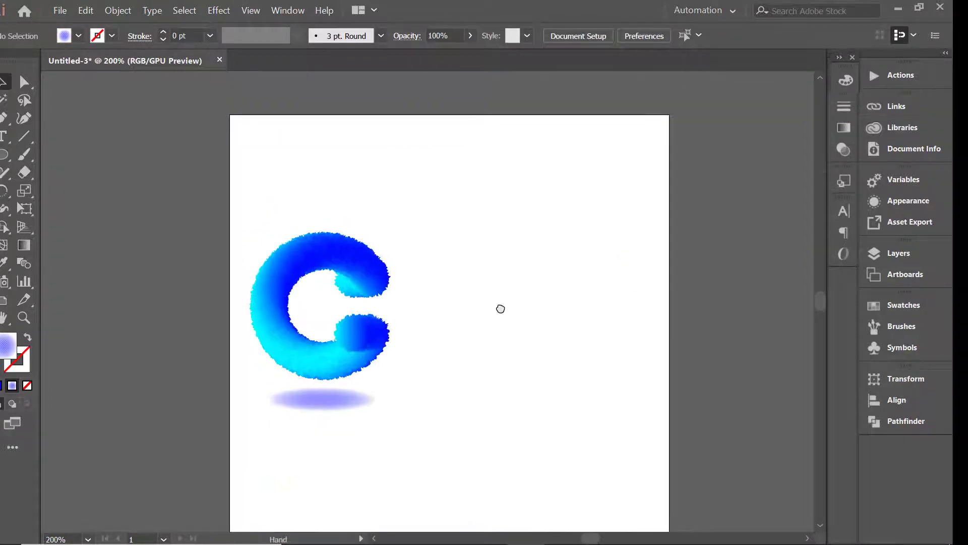
pyautogui.click(5, 136)
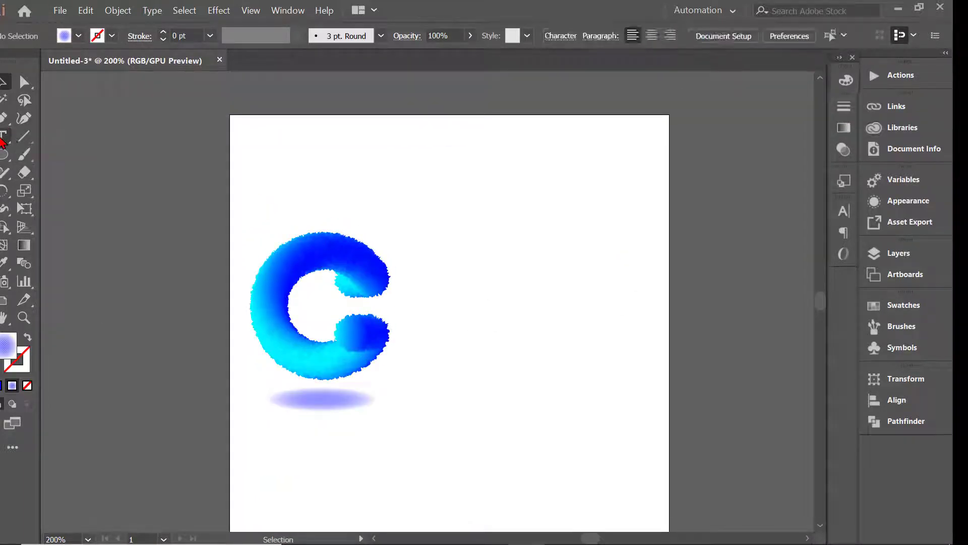
pyautogui.click(441, 279)
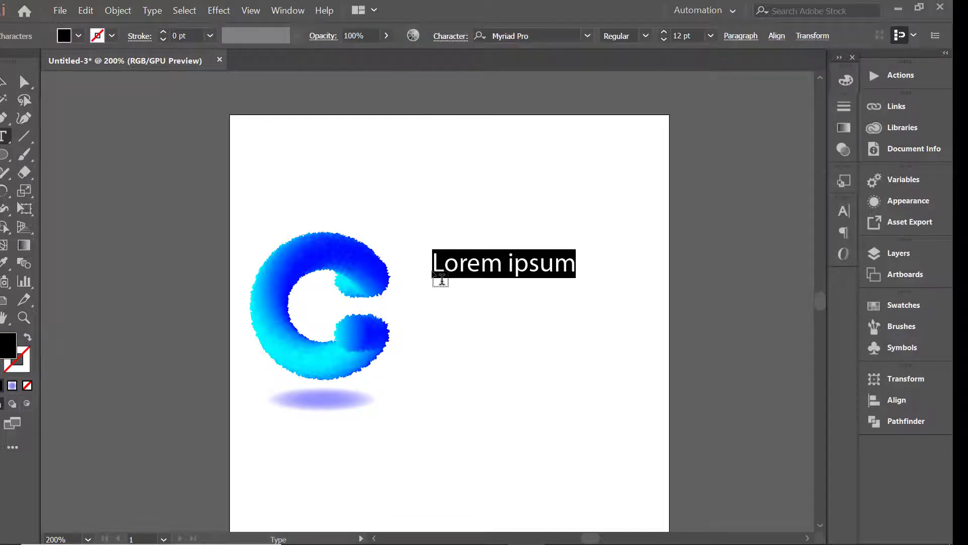
pyautogui.write('crotika')
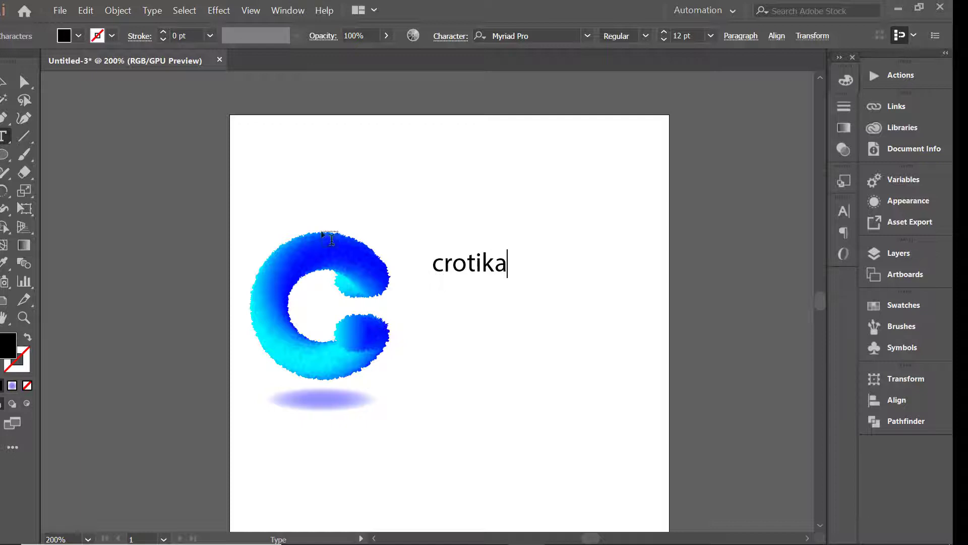
pyautogui.click(4, 83)
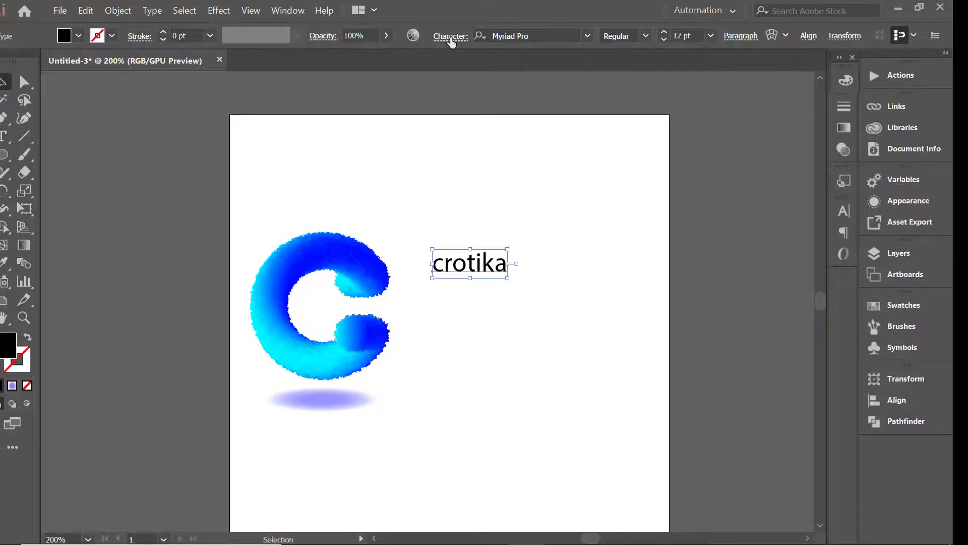
# Format the crotika text in All Caps with the Vacaciones font.
pyautogui.click(450, 36)
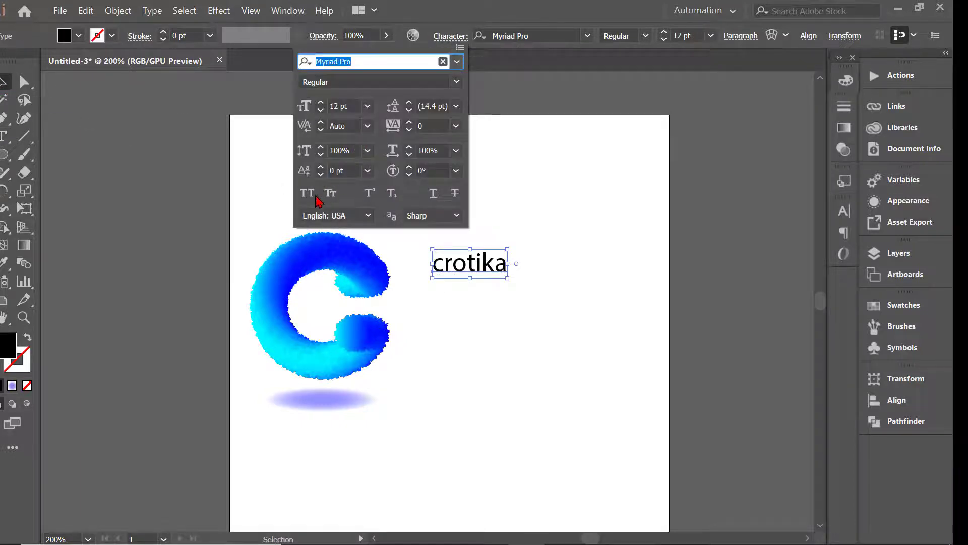
pyautogui.click(307, 193)
pyautogui.click(506, 220)
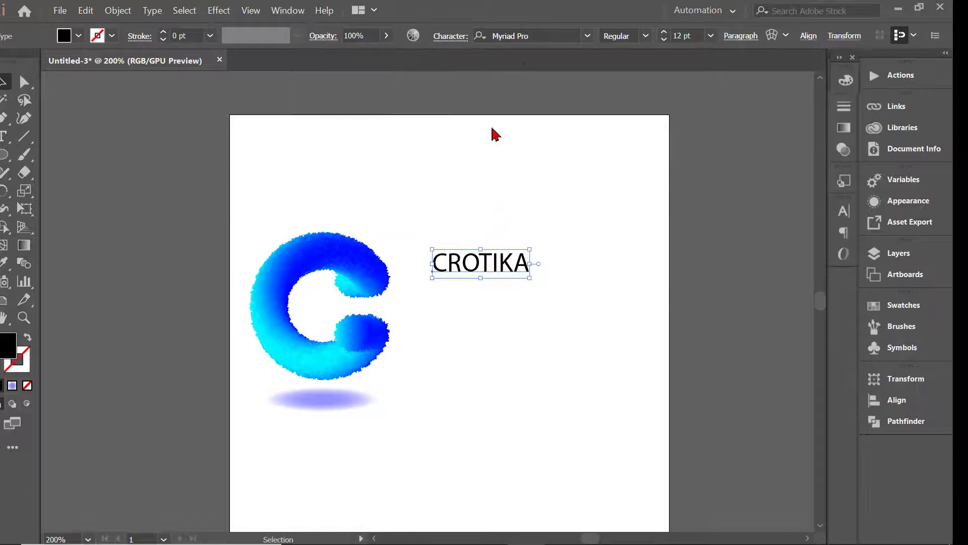
pyautogui.click(588, 36)
pyautogui.moveTo(850, 257); pyautogui.dragTo(843, 107)
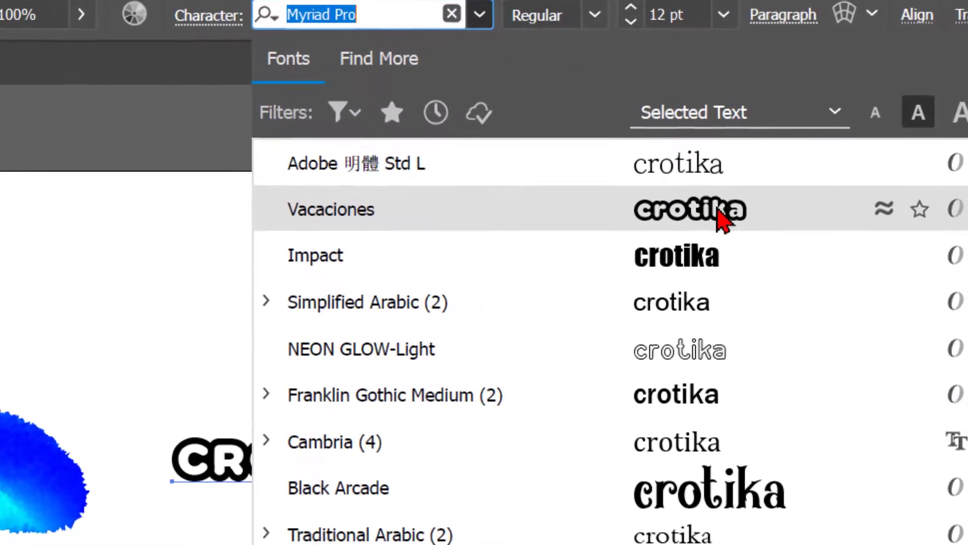
pyautogui.click(708, 135)
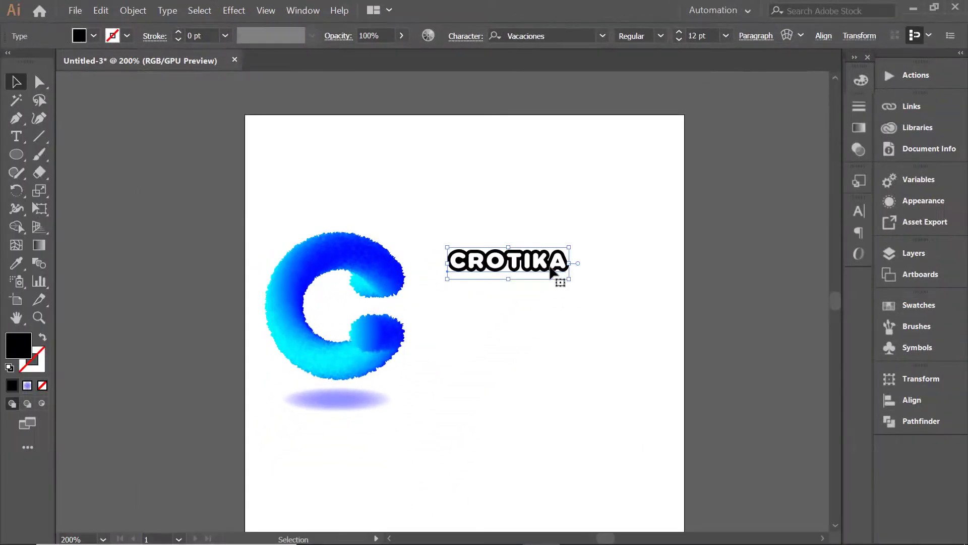
# Move the CROTIKA text close to the C's opening and scale it up proportionally to 20.52 pt.
pyautogui.moveTo(503, 330); pyautogui.dragTo(467, 377)
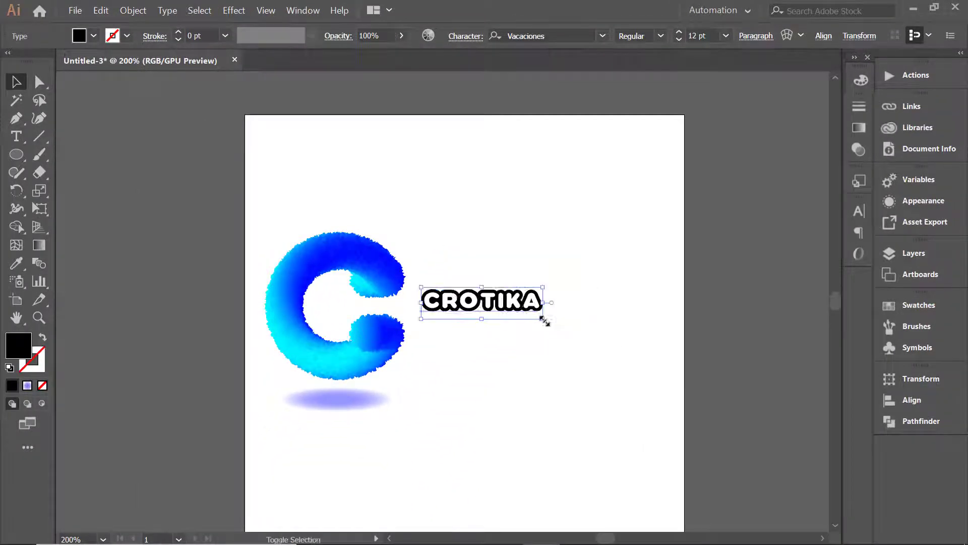
pyautogui.moveTo(545, 320); pyautogui.dragTo(629, 341)
pyautogui.moveTo(574, 327); pyautogui.dragTo(640, 335)
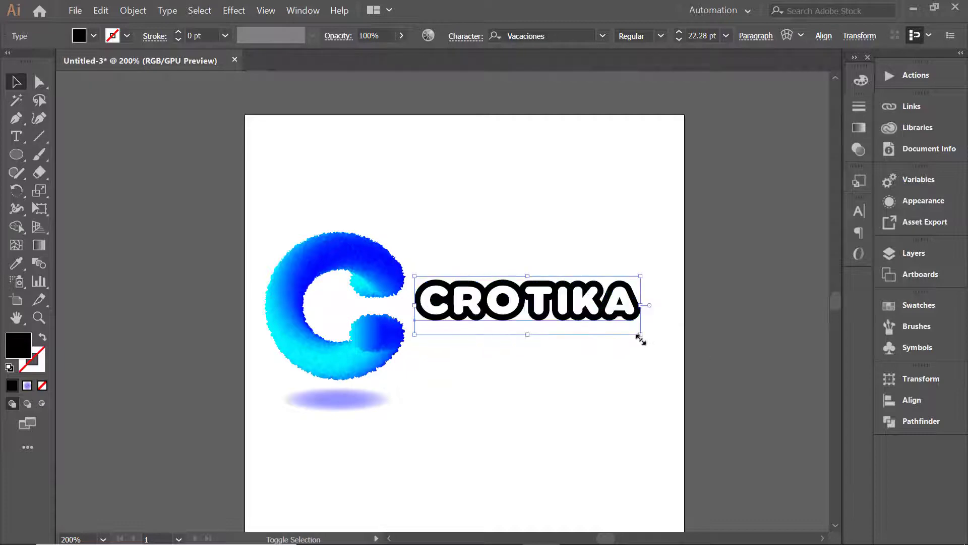
pyautogui.moveTo(582, 314); pyautogui.dragTo(567, 308)
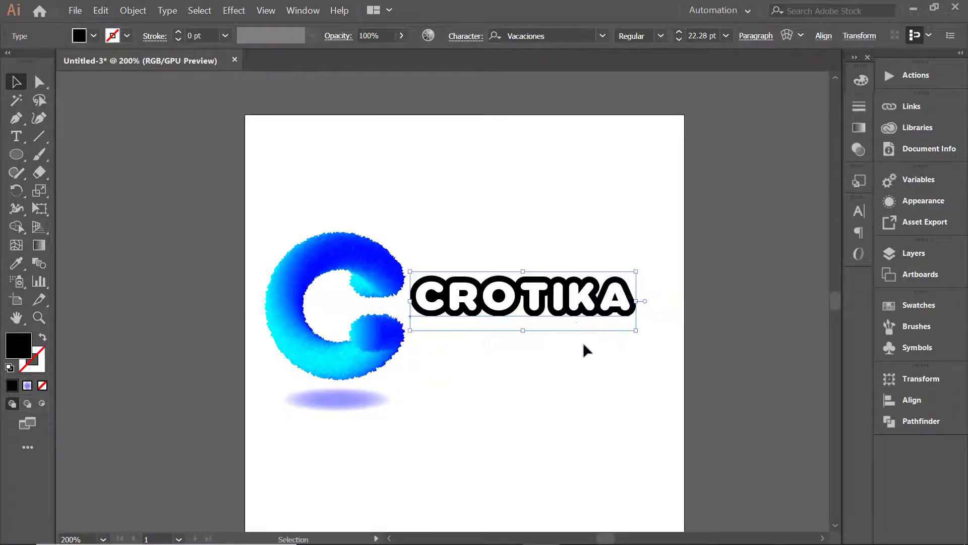
pyautogui.click(585, 353)
pyautogui.click(565, 314)
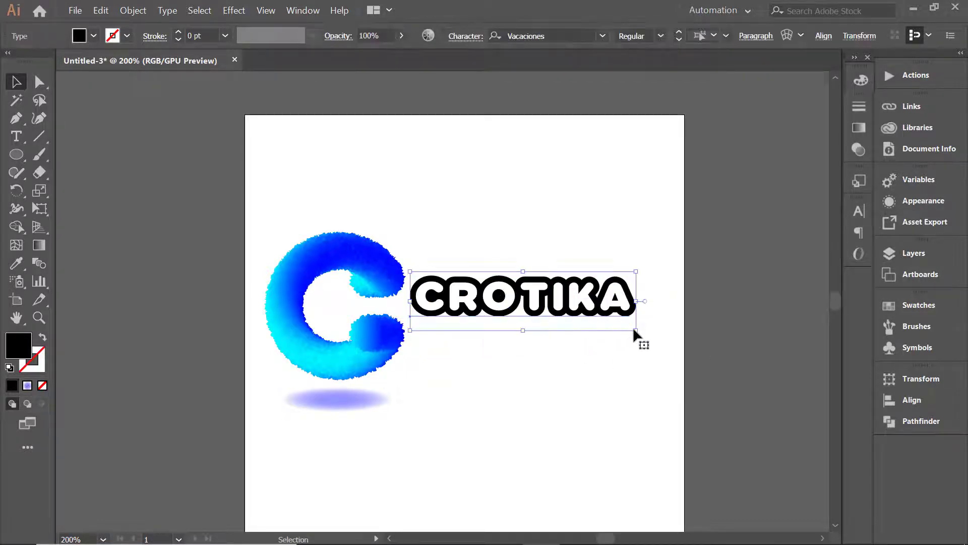
pyautogui.moveTo(639, 331); pyautogui.dragTo(628, 325)
pyautogui.click(559, 323)
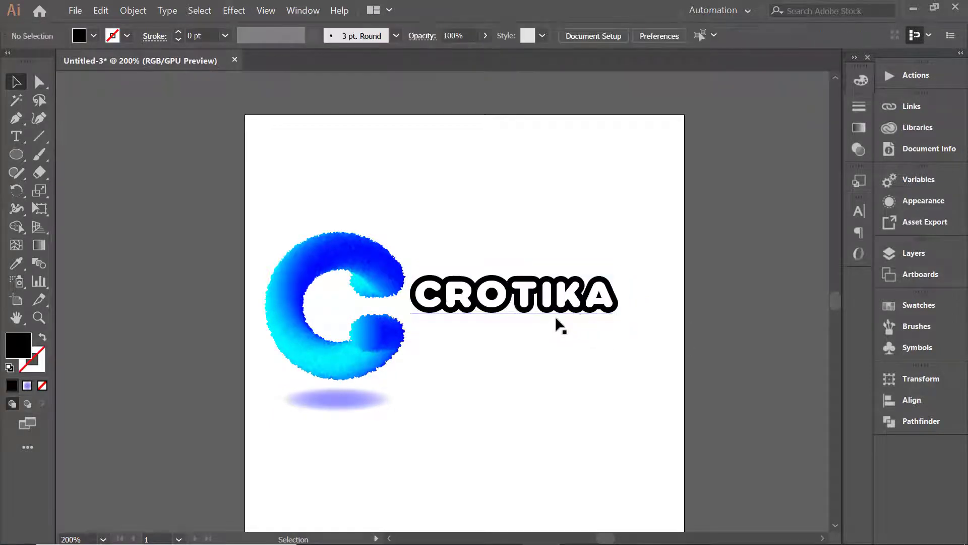
pyautogui.click(528, 314)
pyautogui.click(540, 374)
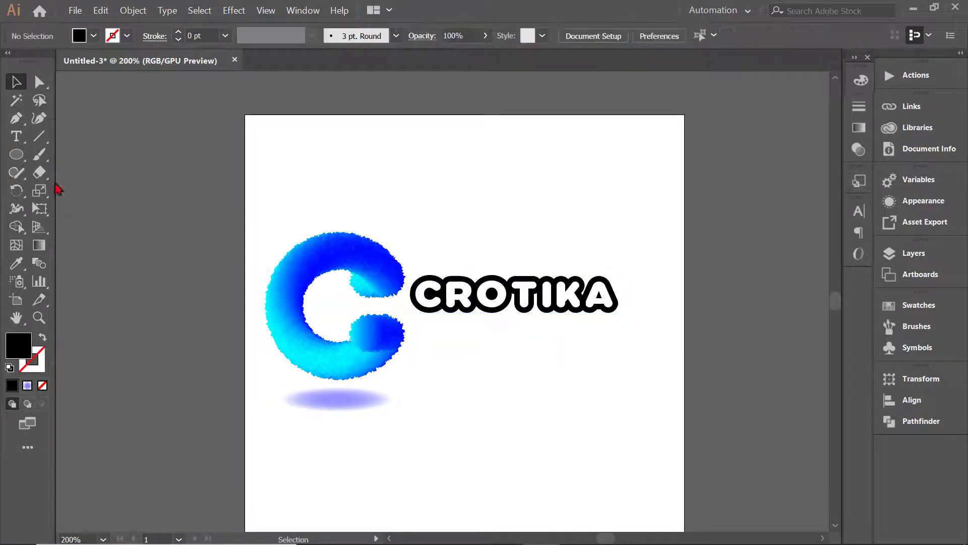
# Add a second text line reading "creative logo design" below CROTIKA.
pyautogui.click(16, 140)
pyautogui.click(438, 362)
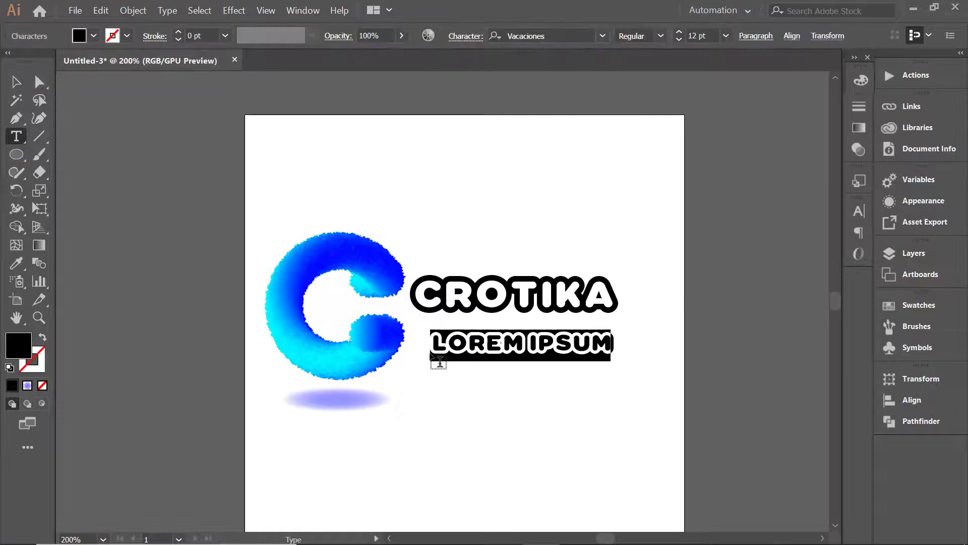
pyautogui.write('CREATIVE')
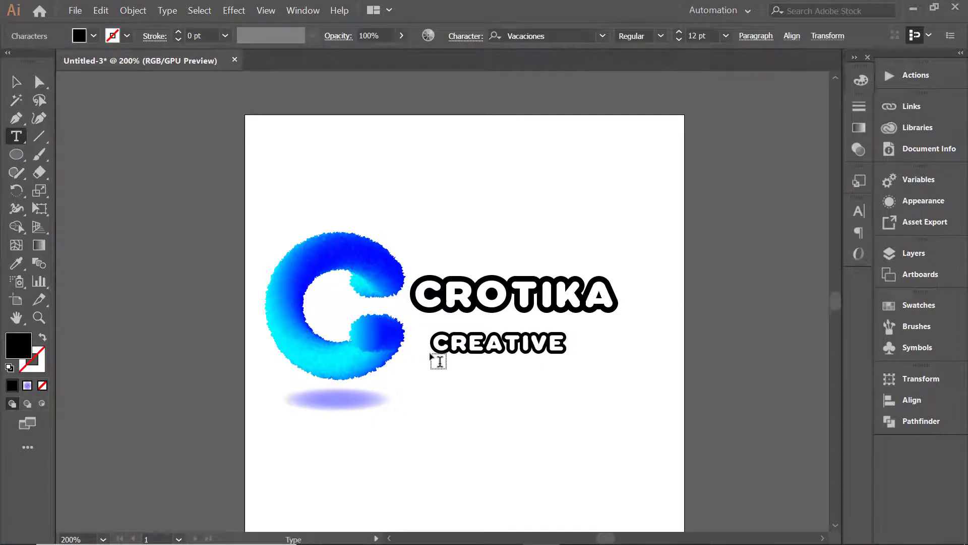
pyautogui.write(' LOGO DESI')
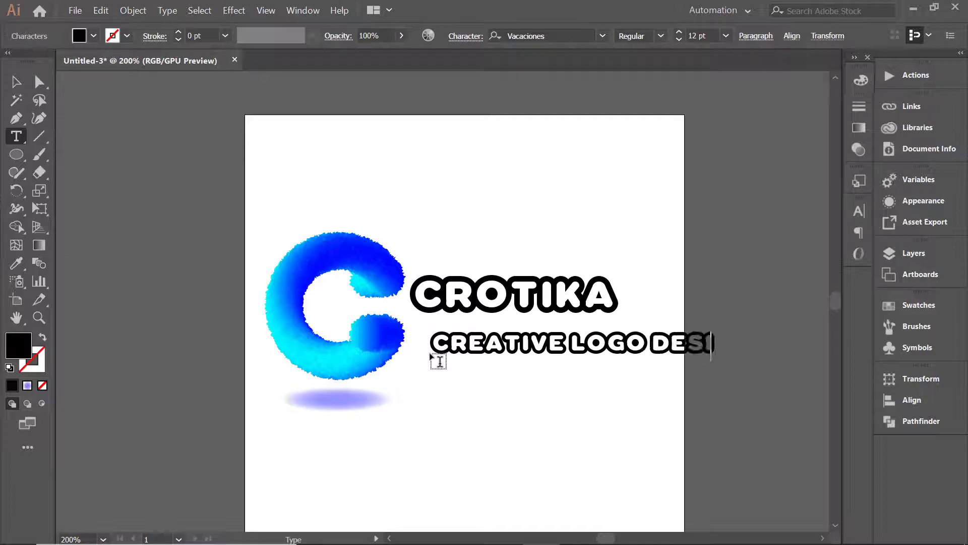
pyautogui.write('GN')
pyautogui.click(17, 83)
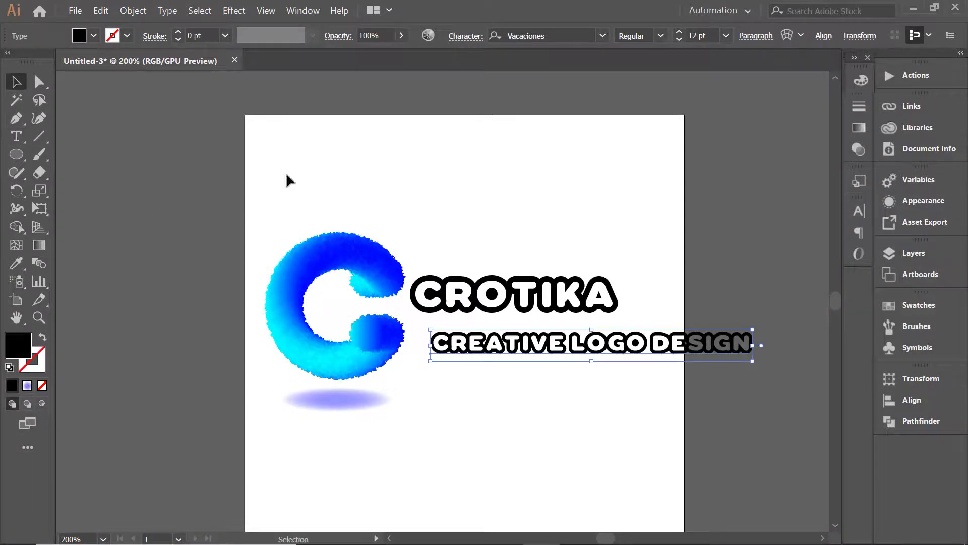
# Set the tagline's font to Adobe 明體 Std L, and scale it down to 5.06 pt directly beneath CROTIKA.
pyautogui.click(602, 36)
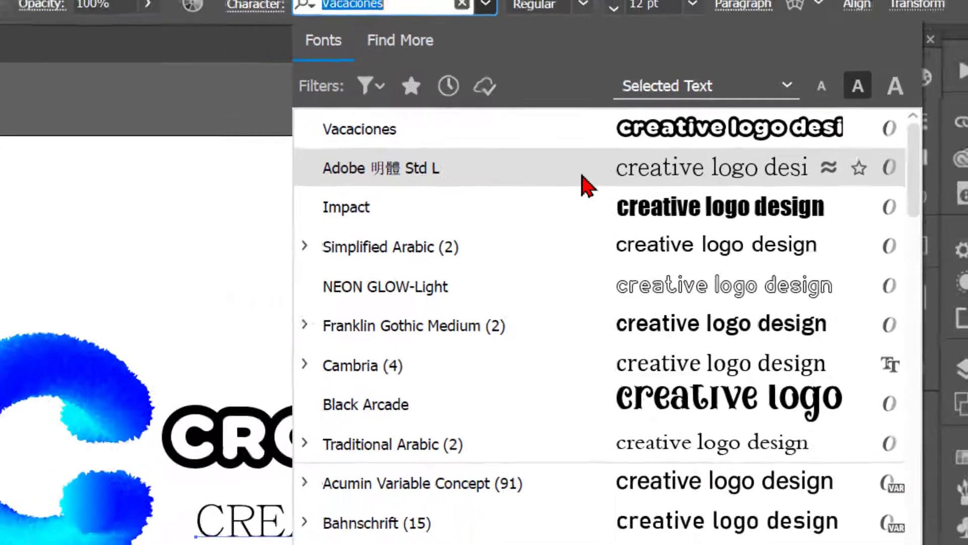
pyautogui.click(545, 202)
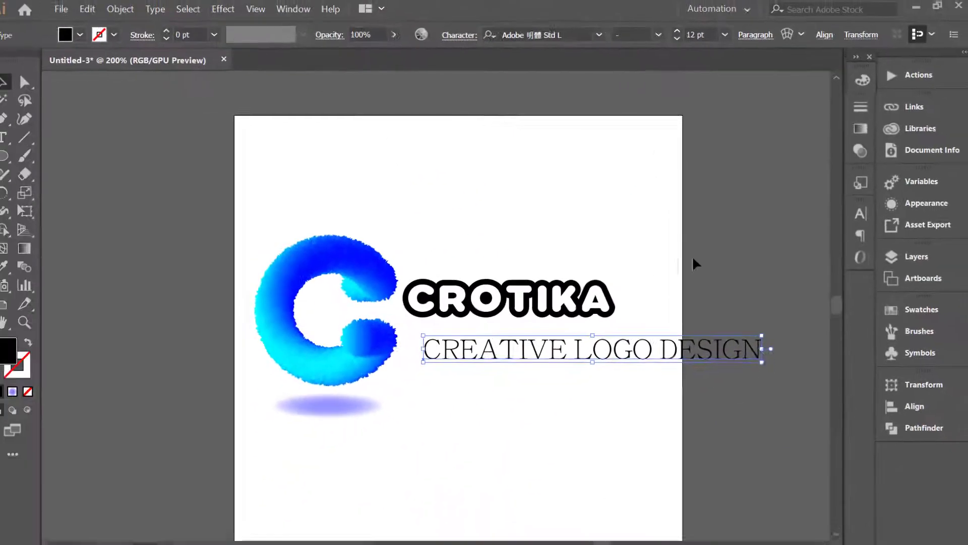
pyautogui.moveTo(762, 357); pyautogui.dragTo(647, 336)
pyautogui.scroll(2, 602, 329)
pyautogui.click(633, 339)
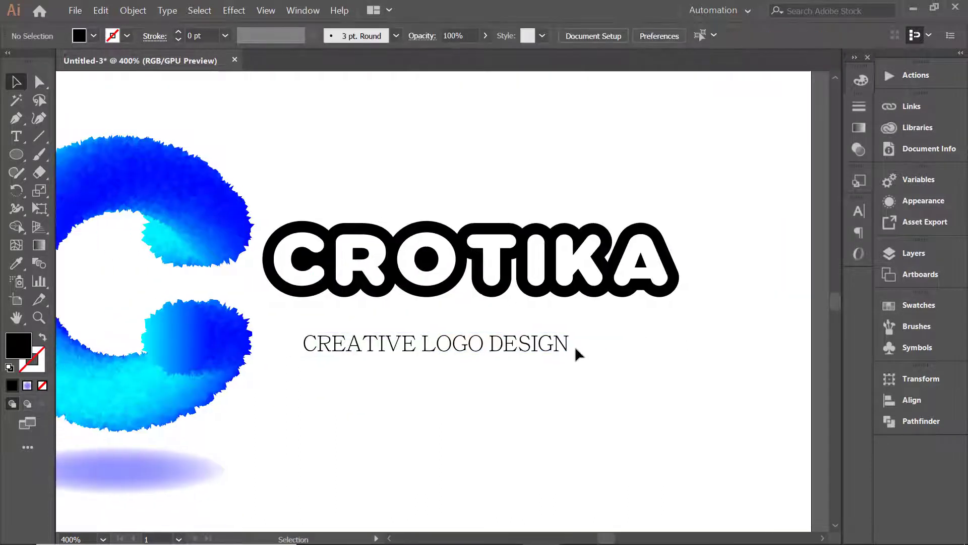
pyautogui.moveTo(564, 342)
pyautogui.mouseDown()
pyautogui.moveTo(532, 324)
pyautogui.moveTo(580, 340)
pyautogui.mouseUp()
pyautogui.click(564, 381)
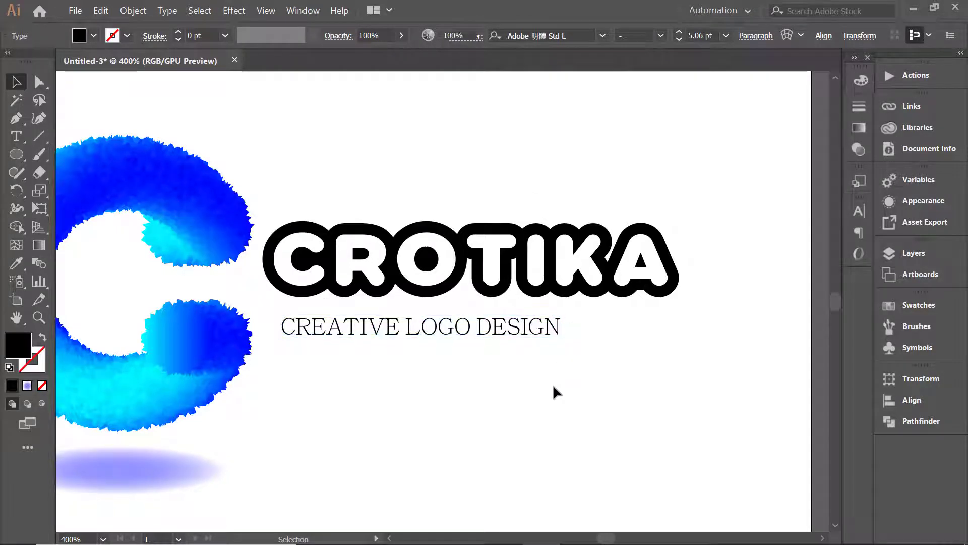
# Set the tracking of the CREATIVE LOGO DESIGN tagline to 200.
pyautogui.click(444, 325)
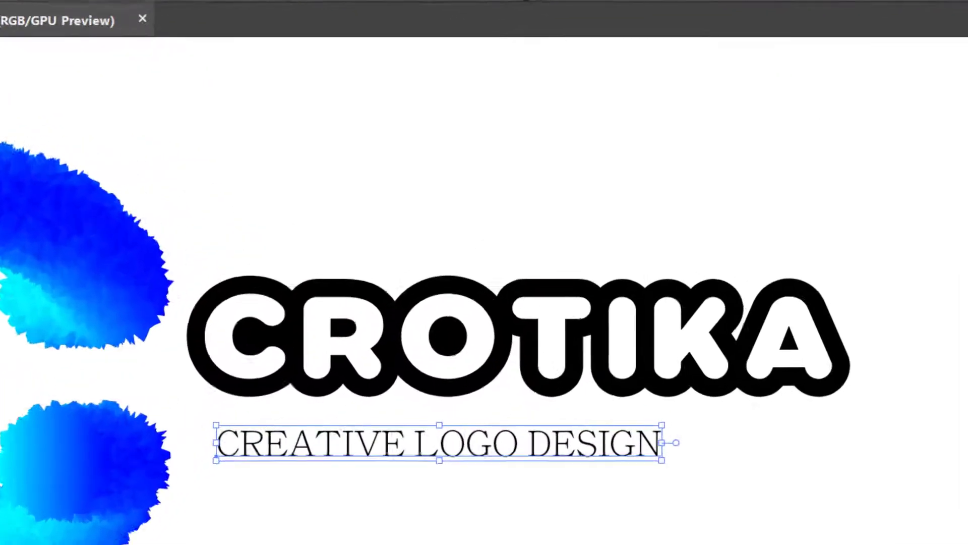
pyautogui.click(473, 38)
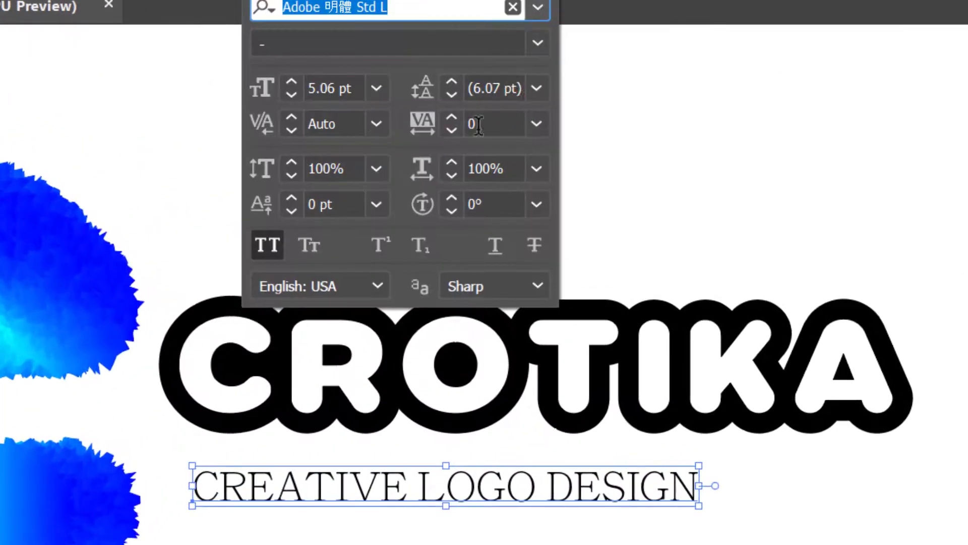
pyautogui.click(538, 124)
pyautogui.click(560, 544)
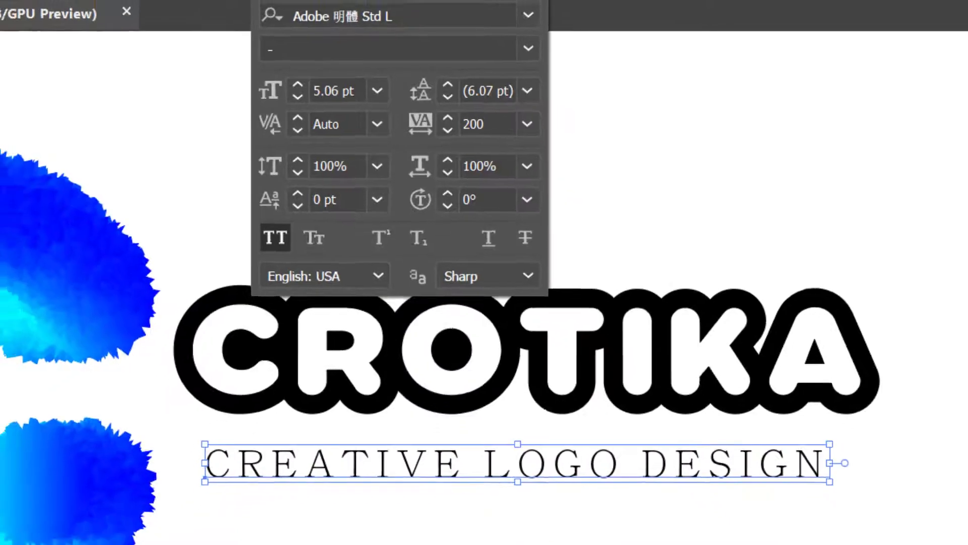
pyautogui.click(543, 409)
pyautogui.click(566, 394)
# Convert both the tagline and the CROTIKA text to outlines.
pyautogui.click(549, 327)
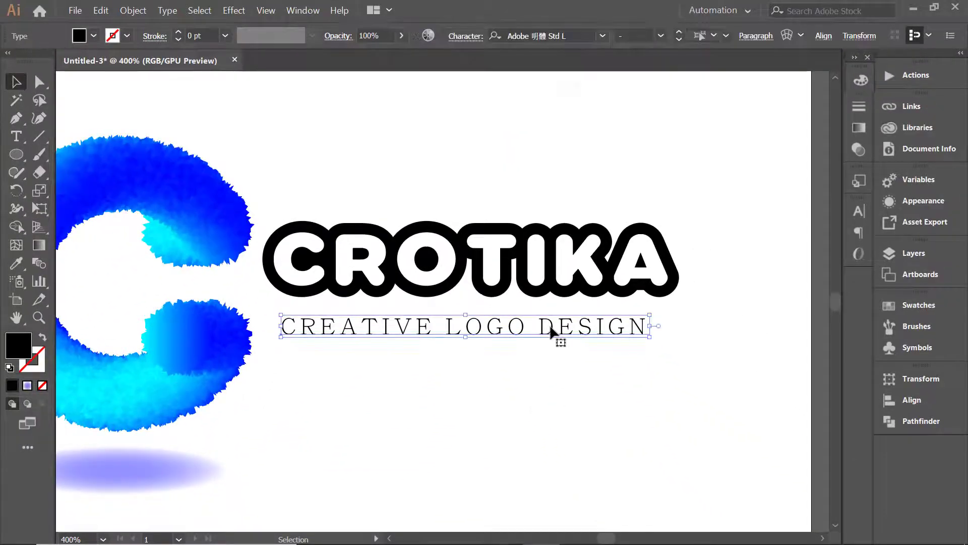
pyautogui.rightClick(552, 328)
pyautogui.press('Escape')
pyautogui.rightClick(592, 260)
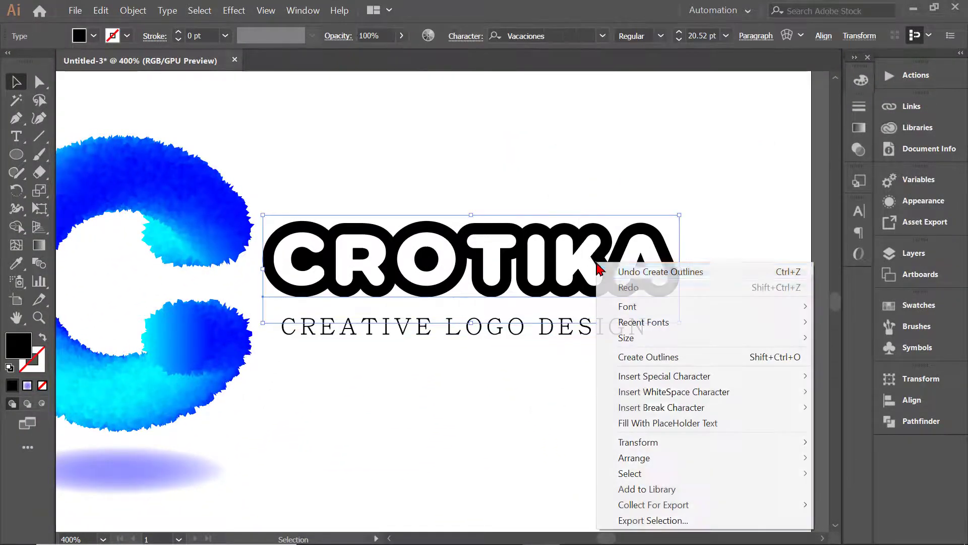
pyautogui.click(634, 362)
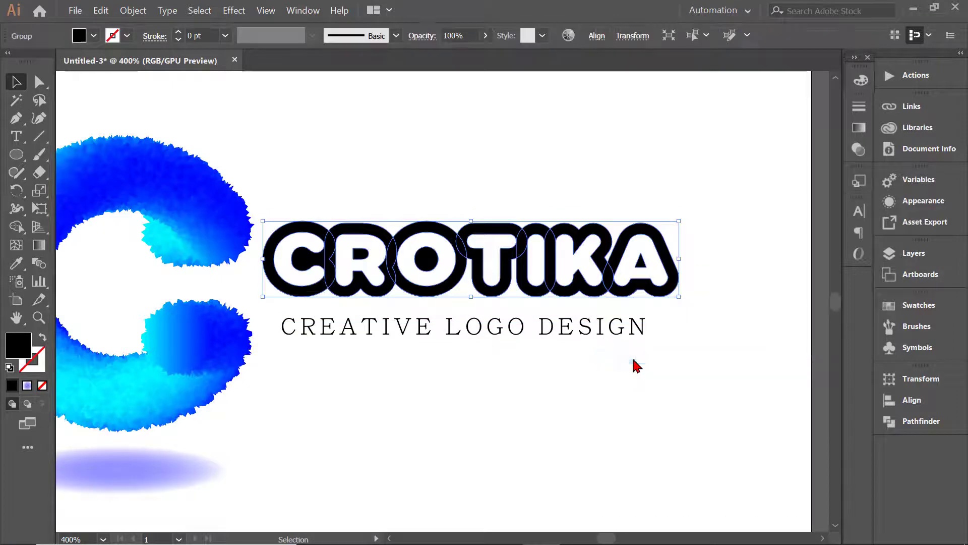
pyautogui.click(668, 318)
# Stretch the outlined tagline on both sides so it spans nearly the full width of CROTIKA.
pyautogui.click(284, 333)
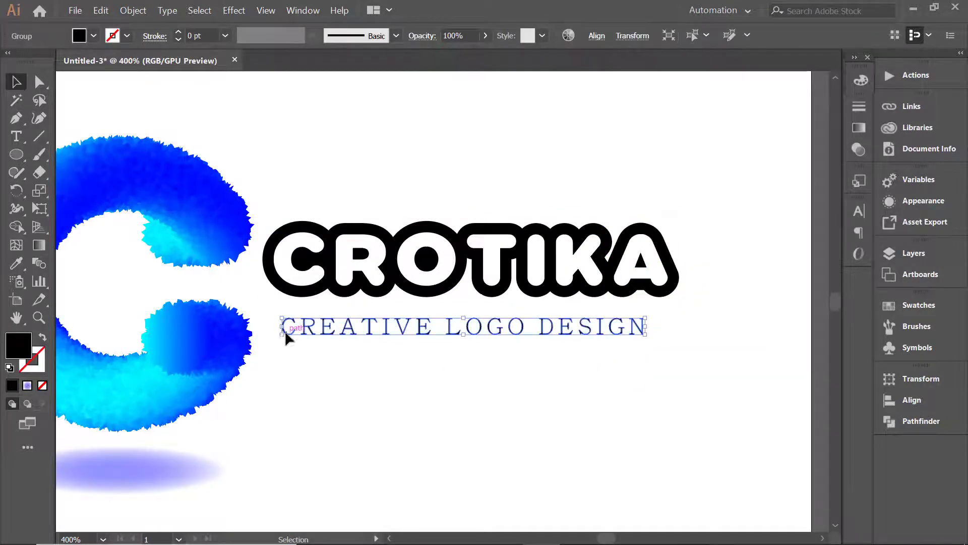
pyautogui.moveTo(281, 326)
pyautogui.mouseDown()
pyautogui.moveTo(300, 328)
pyautogui.moveTo(275, 329)
pyautogui.mouseUp()
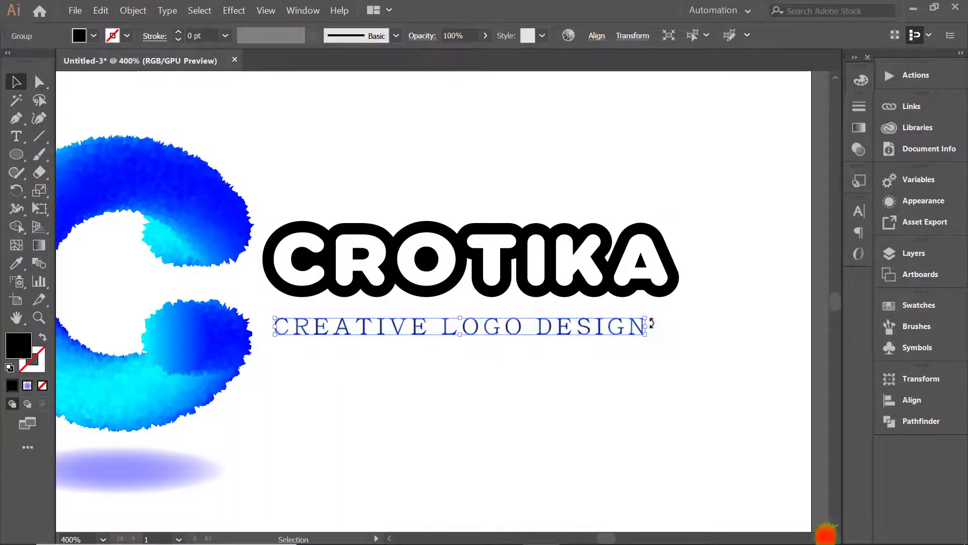
pyautogui.moveTo(644, 327); pyautogui.dragTo(672, 329)
pyautogui.click(693, 337)
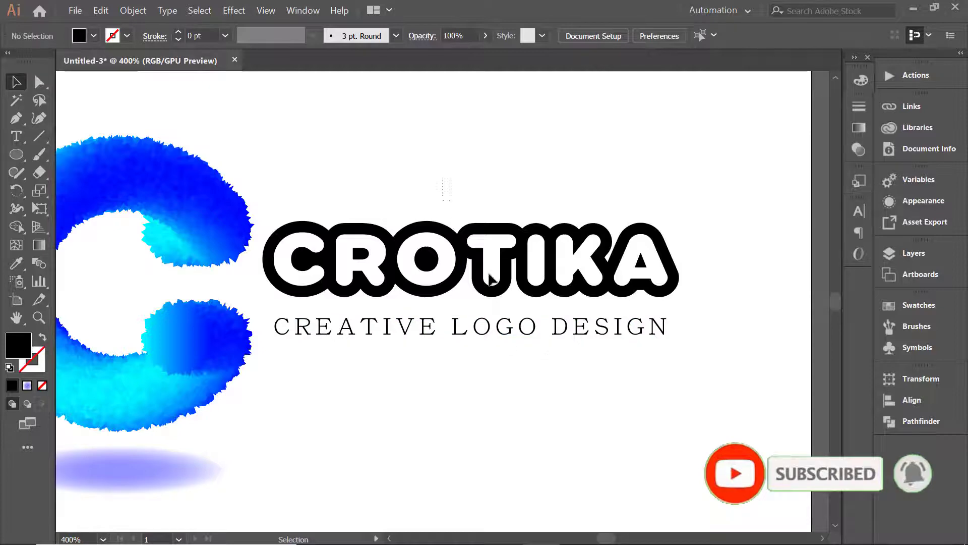
# Group the CROTIKA lettering with its tagline and nudge the group slightly down beside the C.
pyautogui.click(489, 267)
pyautogui.rightClick(514, 314)
pyautogui.click(555, 411)
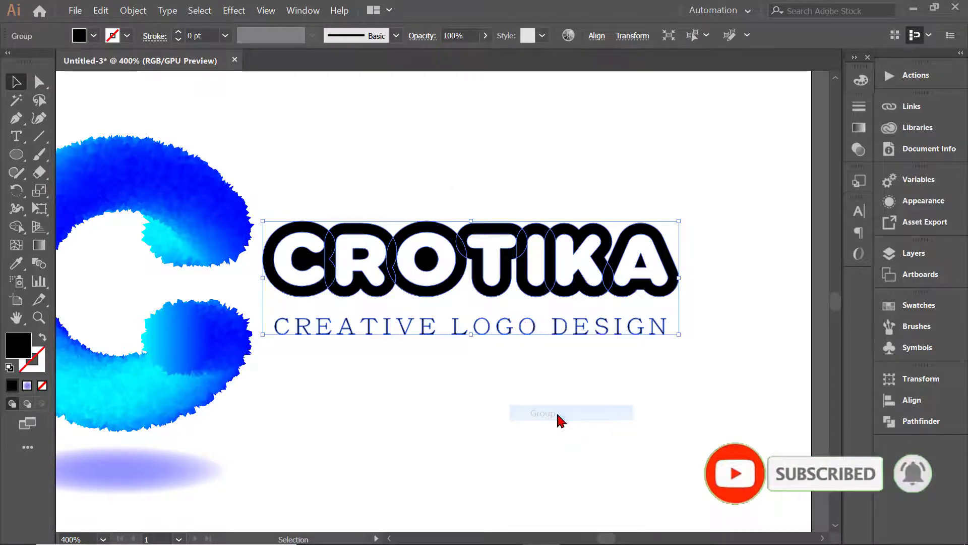
pyautogui.press('Down')
pyautogui.press('Down')
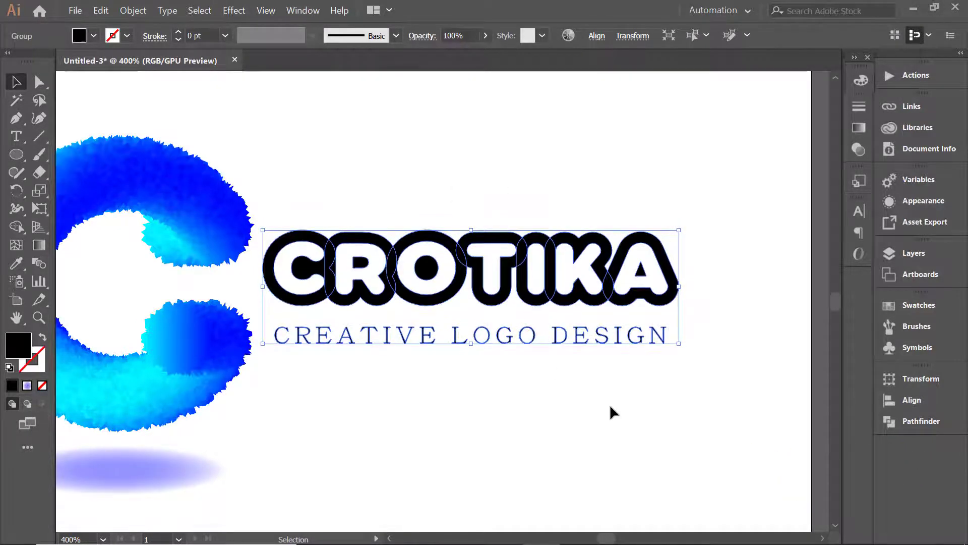
pyautogui.click(610, 413)
pyautogui.scroll(-2, 610, 412)
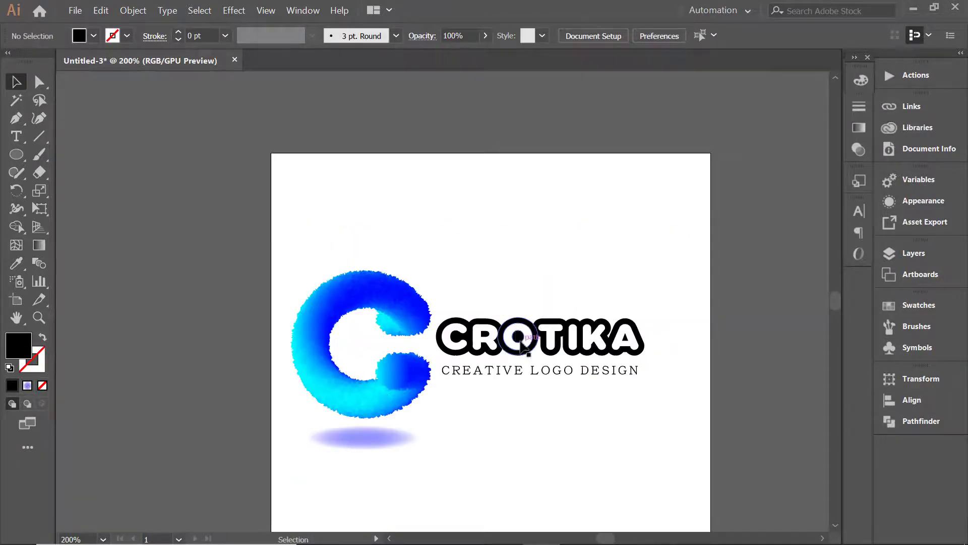
# Nudge the wordmark group slightly down, and group the furry C with its shadow ellipse.
pyautogui.moveTo(506, 317); pyautogui.dragTo(537, 383)
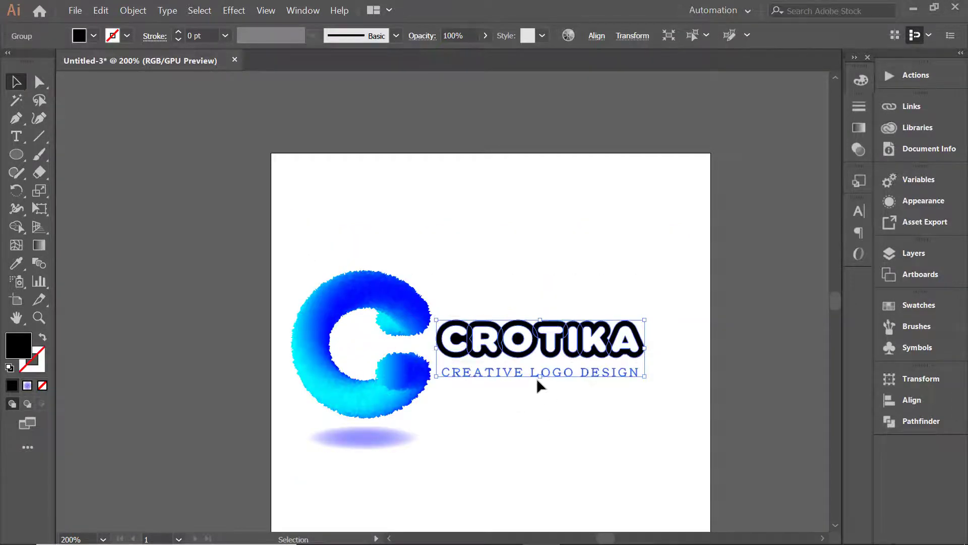
pyautogui.click(569, 422)
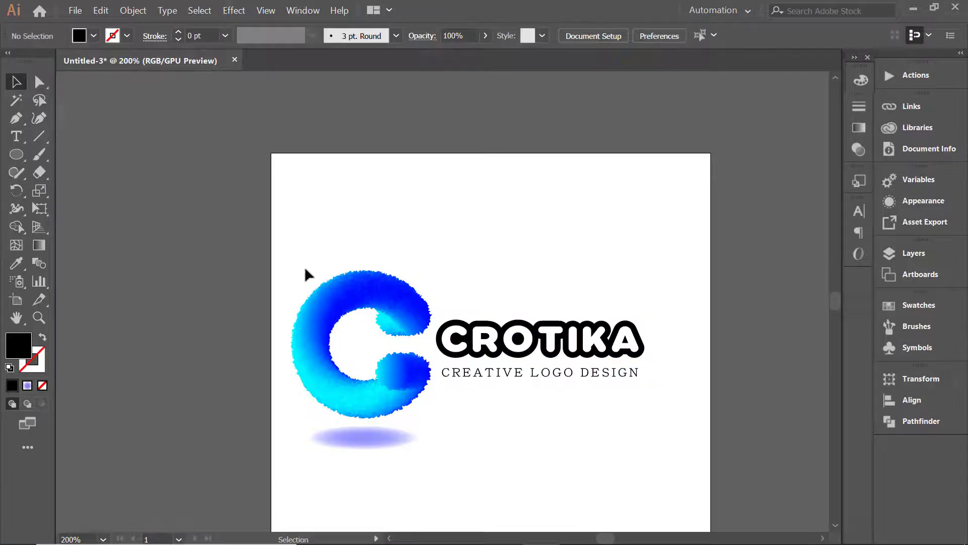
pyautogui.moveTo(373, 461); pyautogui.dragTo(373, 461)
pyautogui.rightClick(358, 439)
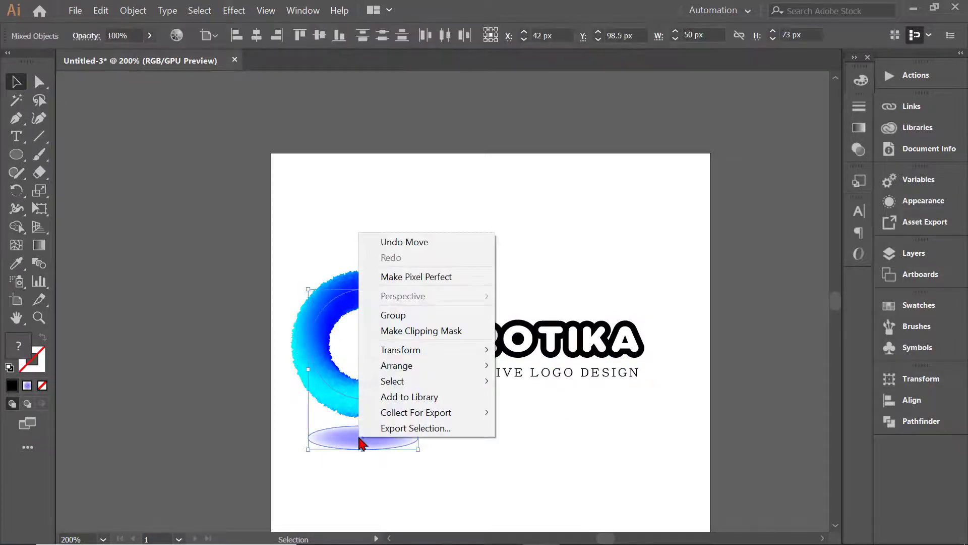
pyautogui.click(394, 315)
pyautogui.click(499, 433)
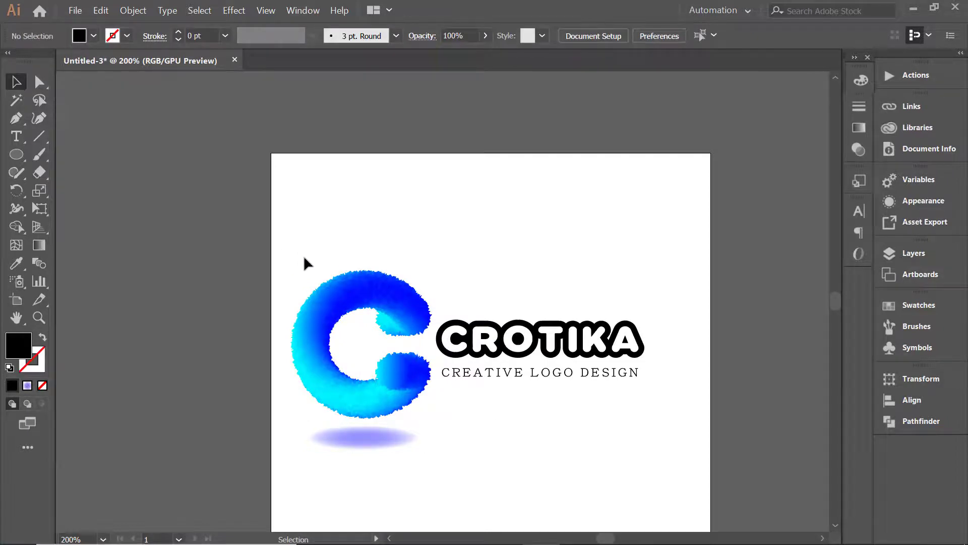
# Move the complete logo with its shadow, wordmark and tagline up into the upper half of the artboard.
pyautogui.moveTo(304, 256); pyautogui.dragTo(651, 490)
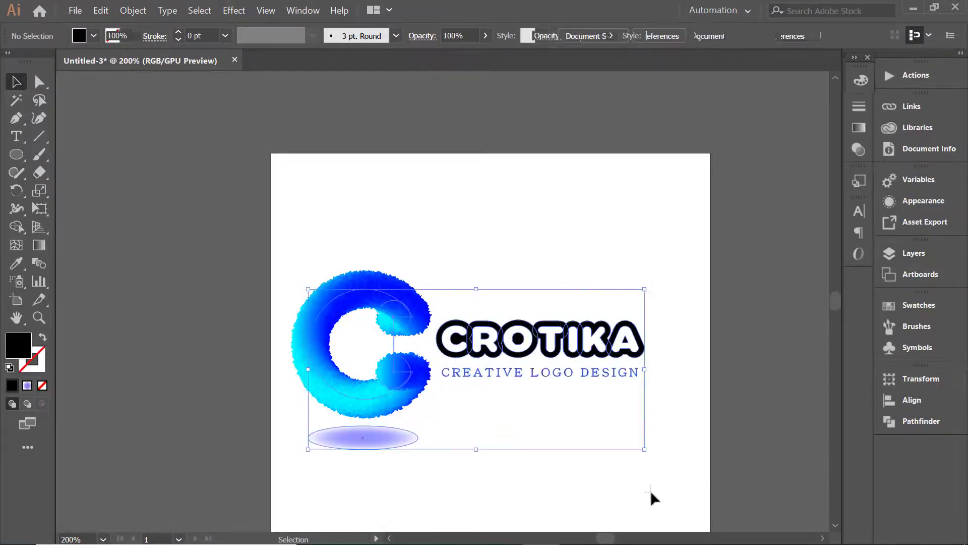
pyautogui.moveTo(524, 356); pyautogui.dragTo(543, 257)
pyautogui.click(585, 377)
pyautogui.moveTo(592, 392); pyautogui.dragTo(564, 320)
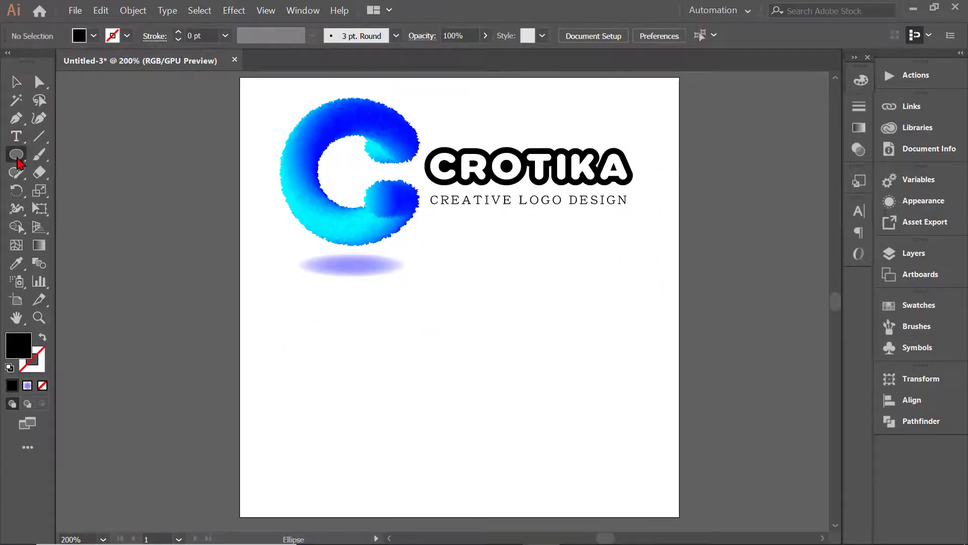
# Draw a black rectangle without a stroke covering the full width of the artboard's lower half.
pyautogui.moveTo(17, 154); pyautogui.dragTo(93, 158)
pyautogui.moveTo(240, 297); pyautogui.dragTo(680, 516)
pyautogui.click(16, 82)
pyautogui.click(186, 272)
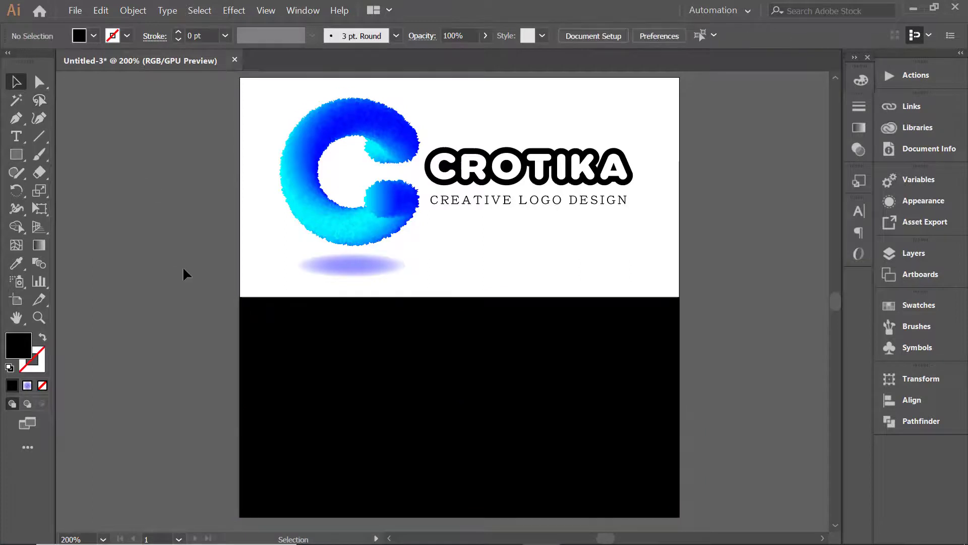
pyautogui.click(493, 360)
pyautogui.click(738, 289)
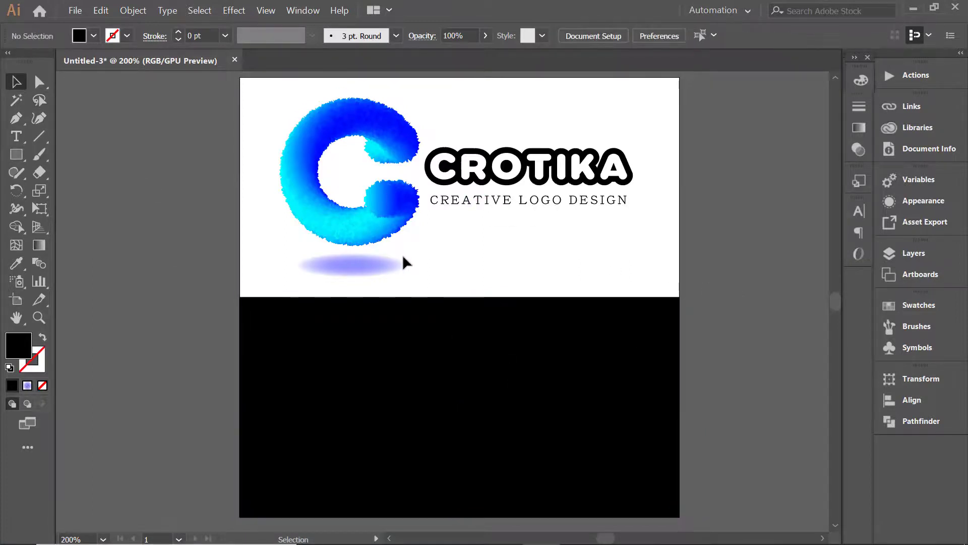
# Send the black rectangle to the back of the stacking order.
pyautogui.moveTo(261, 96); pyautogui.dragTo(726, 285)
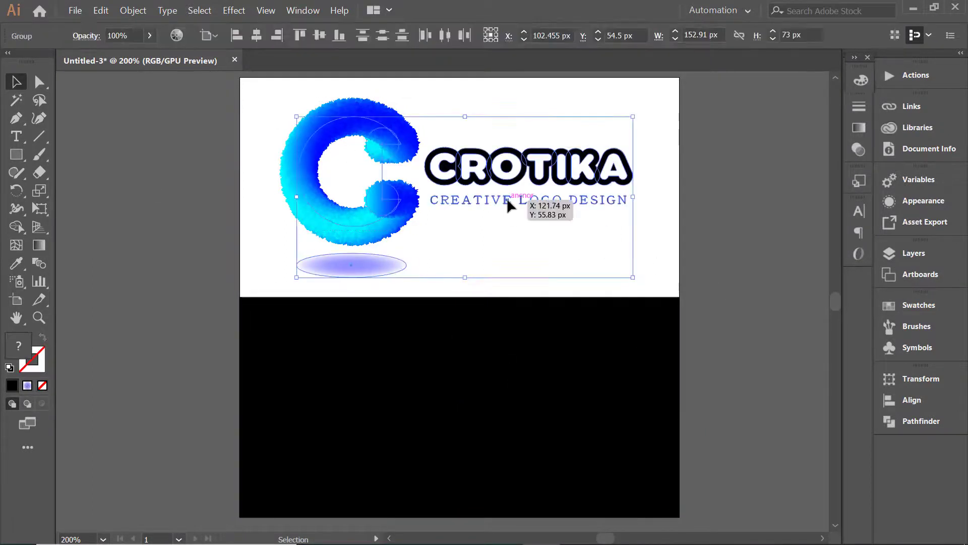
pyautogui.click(691, 260)
pyautogui.rightClick(509, 433)
pyautogui.moveTo(580, 356)
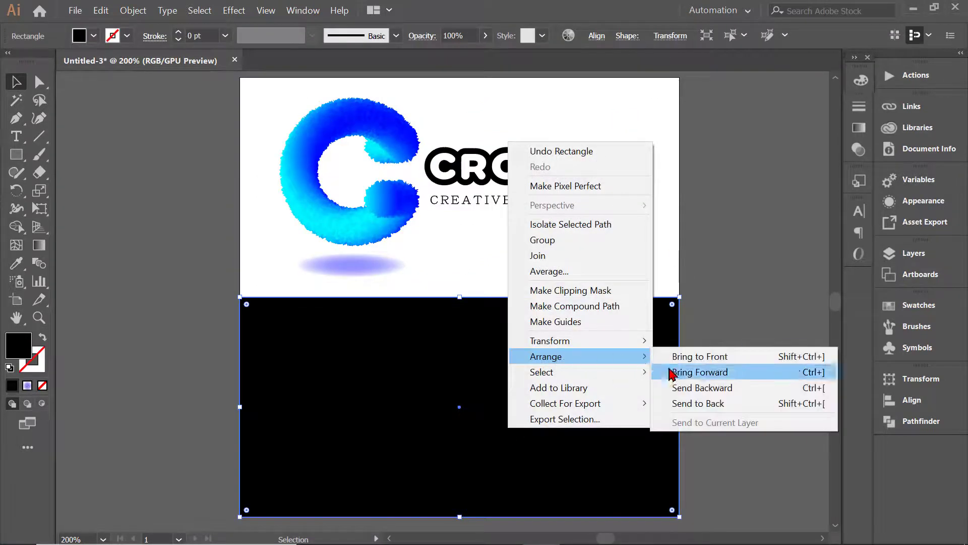
pyautogui.click(692, 403)
pyautogui.click(691, 404)
# Duplicate the complete logo from the white half onto the black rectangle.
pyautogui.moveTo(316, 120); pyautogui.dragTo(683, 273)
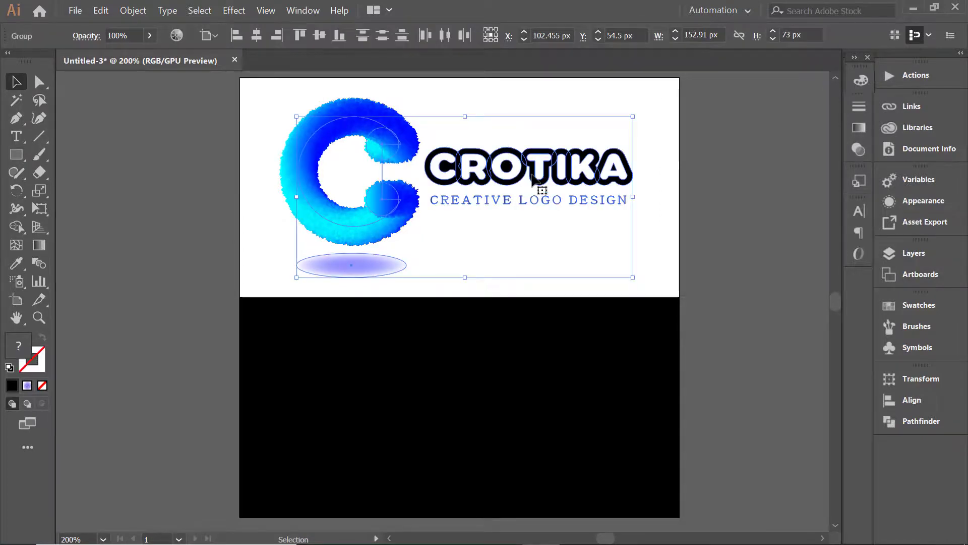
pyautogui.moveTo(534, 176); pyautogui.dragTo(529, 393)
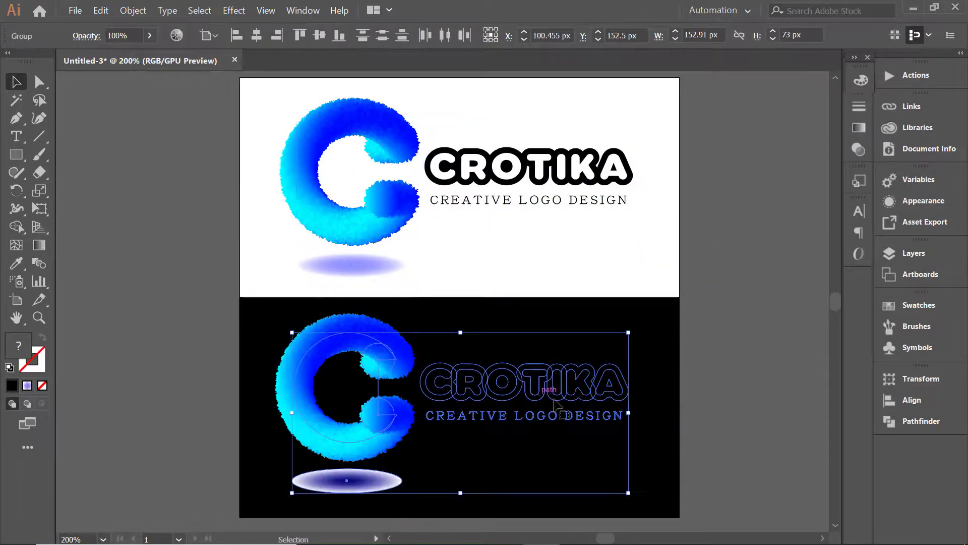
pyautogui.click(707, 400)
# Ungroup the furry C and its shadow ellipse in the logo copy on the black rectangle.
pyautogui.click(366, 482)
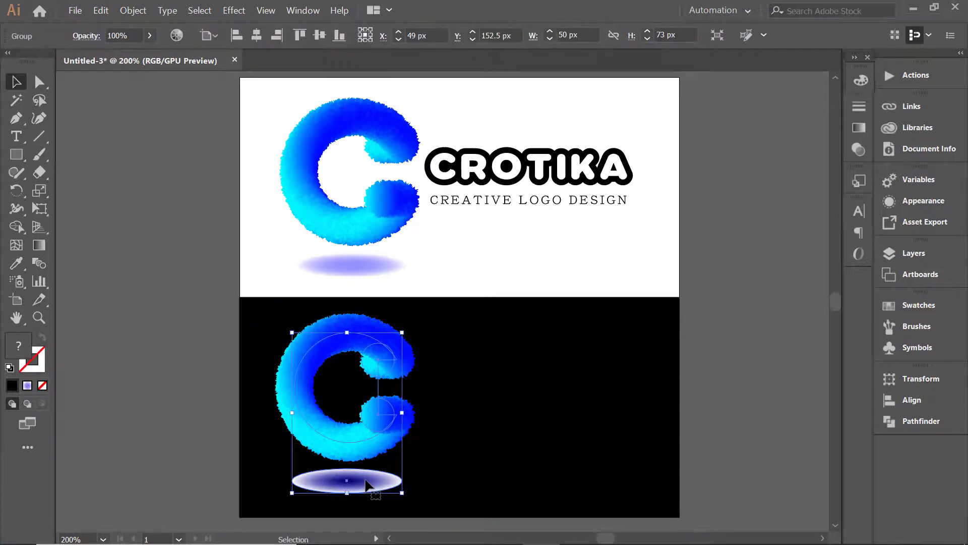
pyautogui.rightClick(368, 484)
pyautogui.click(419, 379)
pyautogui.hotkey('ctrl', 'h')
pyautogui.click(374, 499)
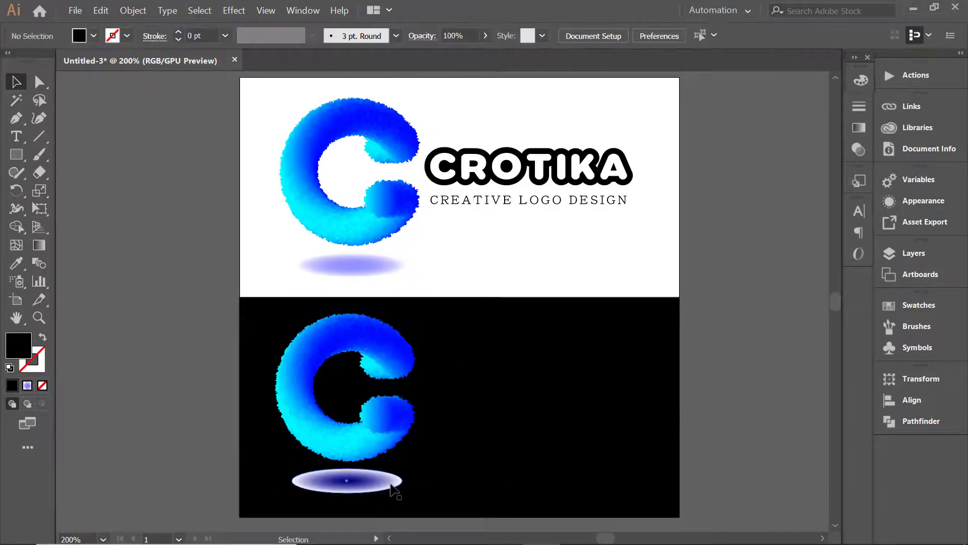
# Set the outer color stop of the copied shadow's radial gradient to black.
pyautogui.click(391, 485)
pyautogui.click(865, 131)
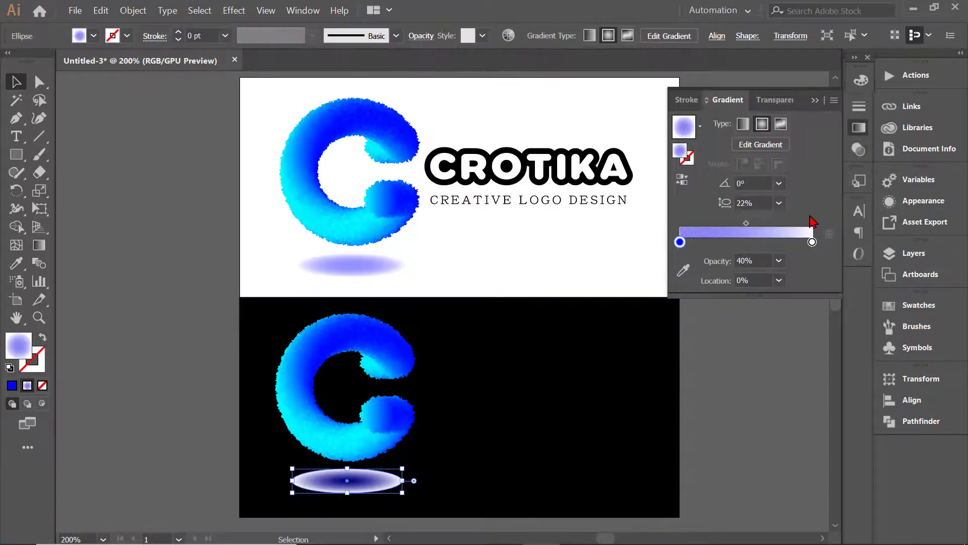
pyautogui.doubleClick(812, 243)
pyautogui.click(649, 290)
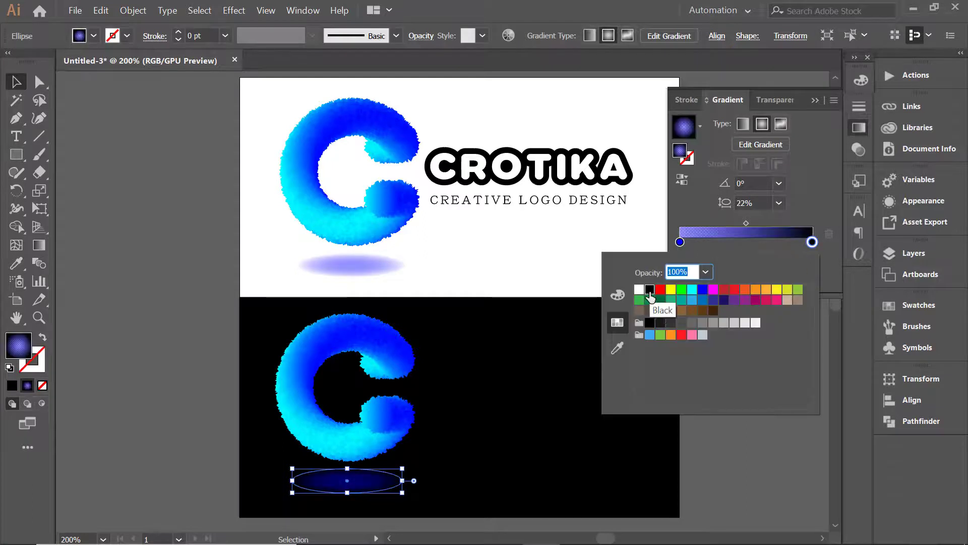
pyautogui.click(744, 458)
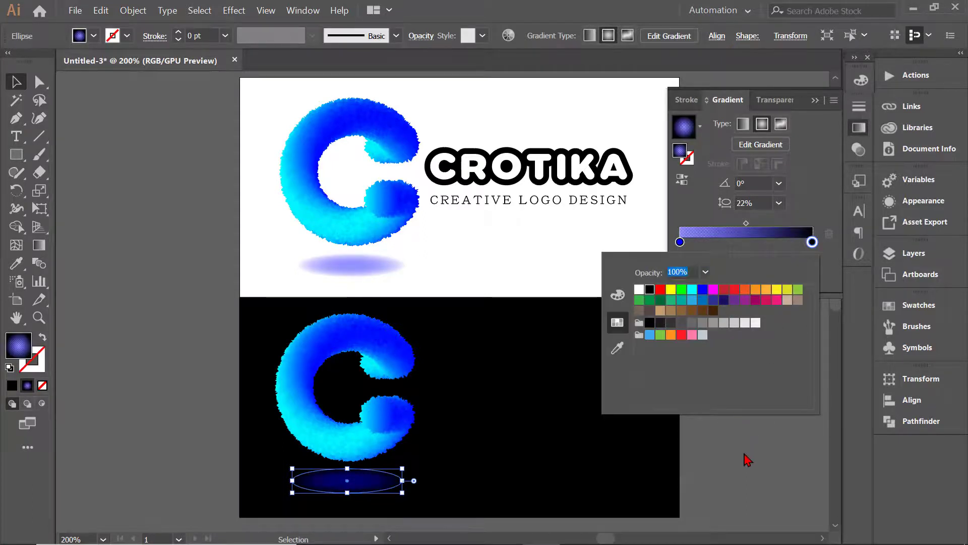
pyautogui.click(623, 464)
# Set the inner color stop of the copied shadow's radial gradient to white.
pyautogui.click(354, 482)
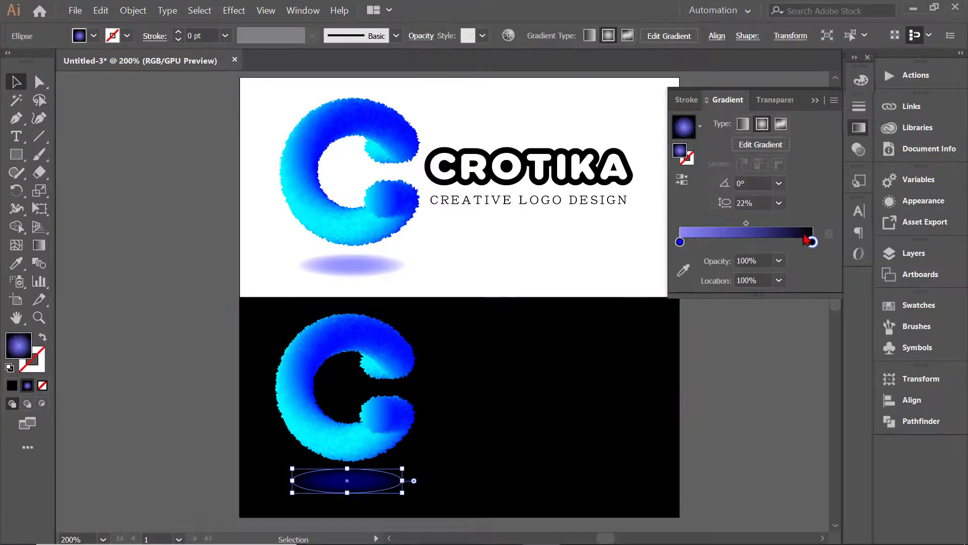
pyautogui.doubleClick(679, 242)
pyautogui.click(639, 289)
pyautogui.click(686, 447)
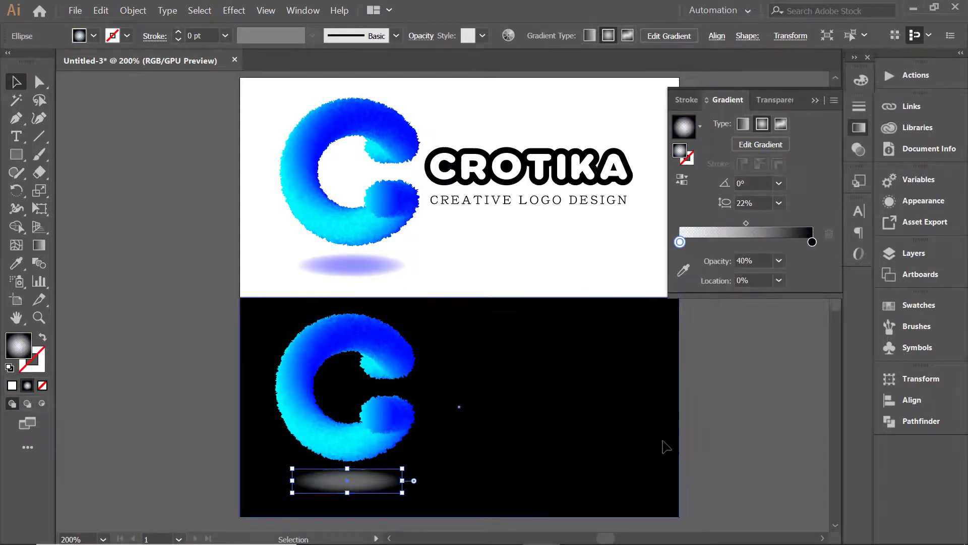
pyautogui.click(721, 437)
# Fill the CROTIKA wordmark and tagline on the black rectangle with white (FFFFFF).
pyautogui.click(545, 399)
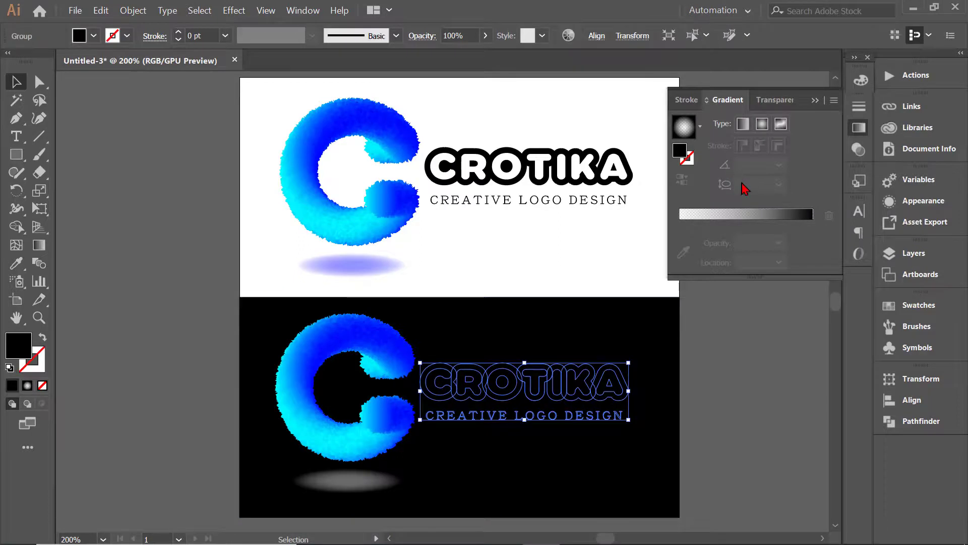
pyautogui.click(861, 81)
pyautogui.click(694, 175)
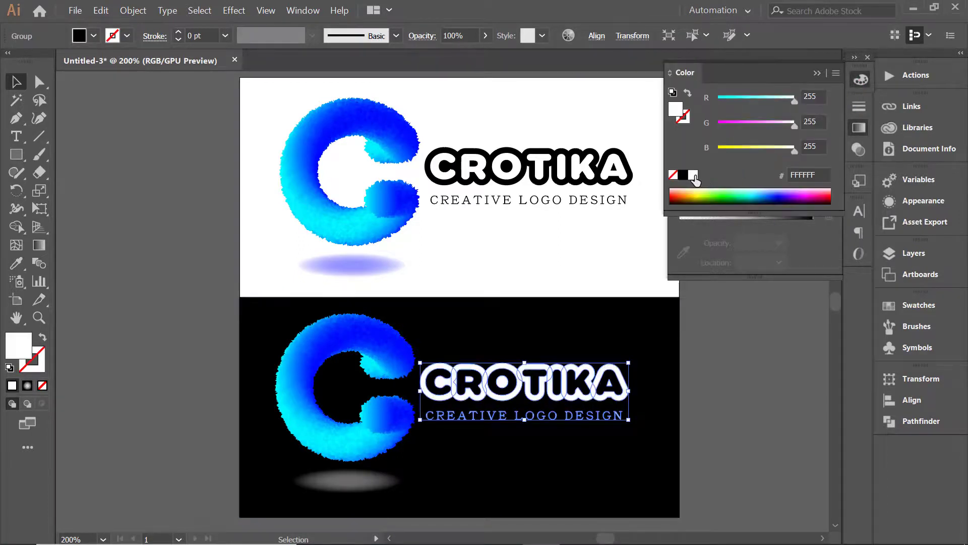
pyautogui.click(700, 341)
pyautogui.click(813, 74)
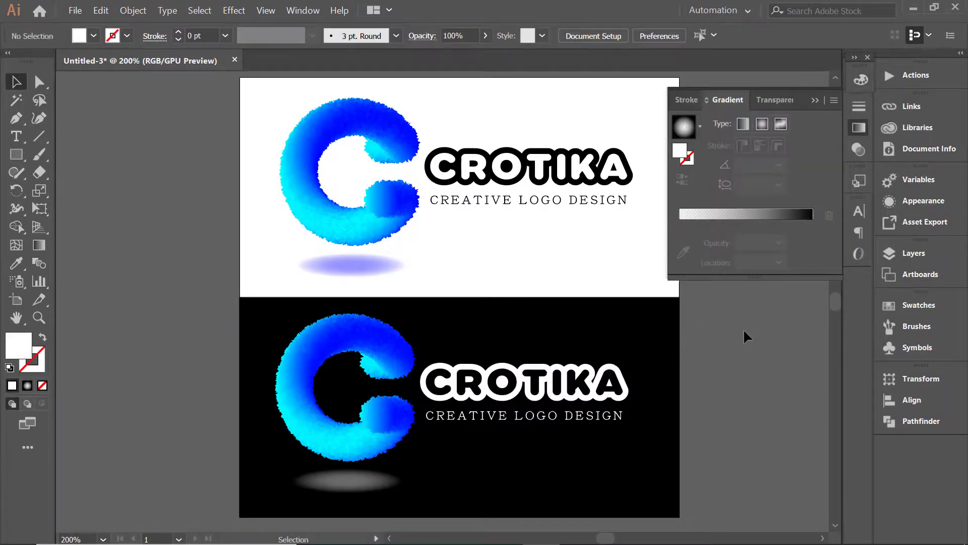
pyautogui.click(815, 100)
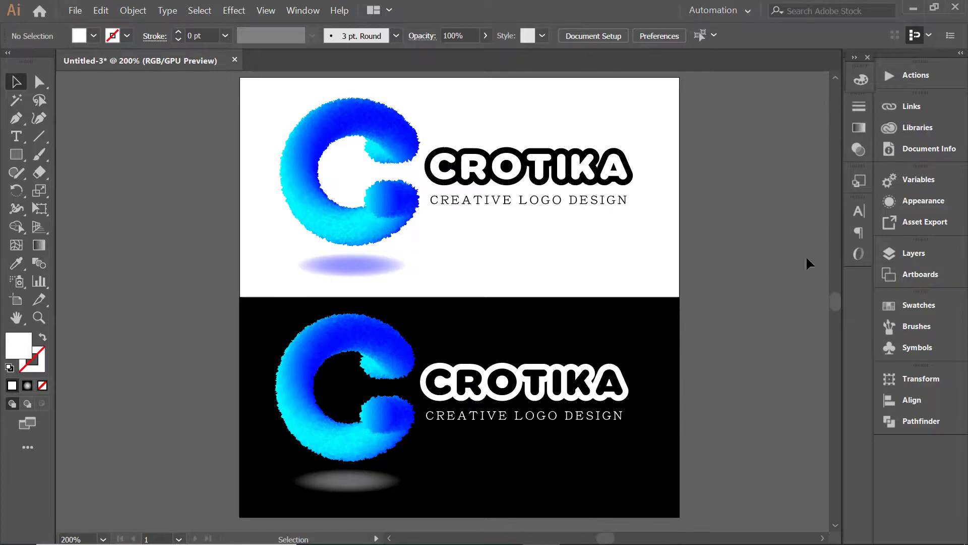
# Lock the black background rectangle.
pyautogui.click(633, 314)
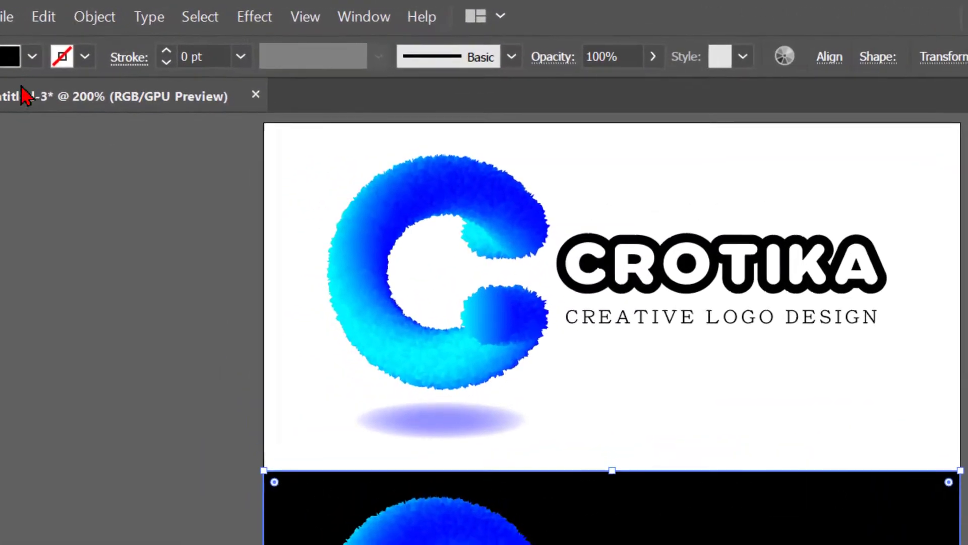
pyautogui.click(133, 10)
pyautogui.moveTo(382, 119)
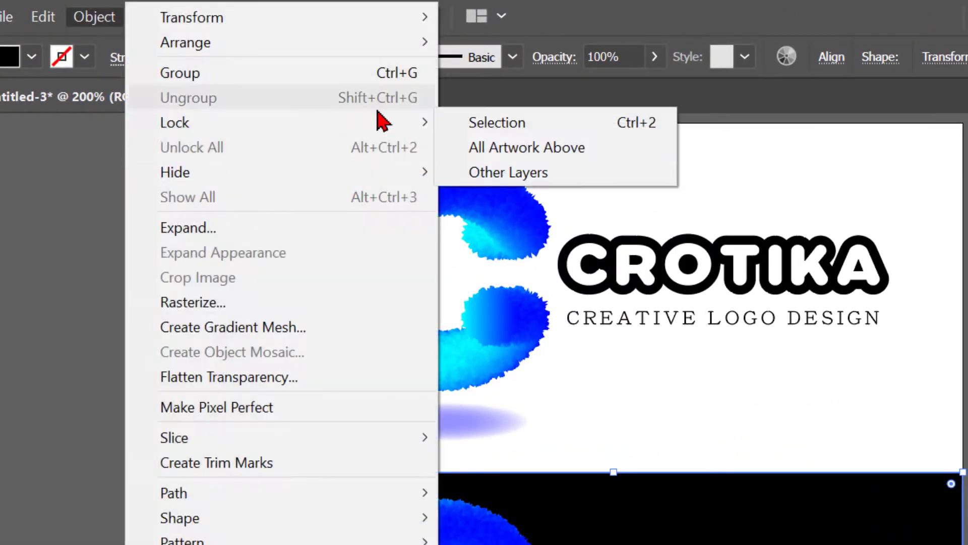
pyautogui.click(497, 121)
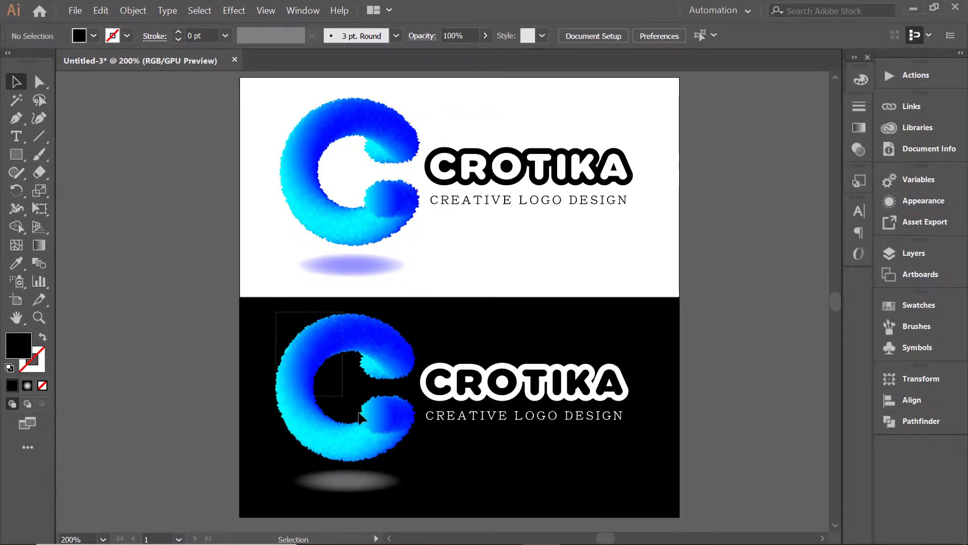
# Select the C, shadow and wordmark on the black half and nudge them slightly down together.
pyautogui.moveTo(359, 416); pyautogui.dragTo(555, 507)
pyautogui.press('Down')
pyautogui.press('Down')
pyautogui.press('Down')
pyautogui.press('Down')
pyautogui.press('Down')
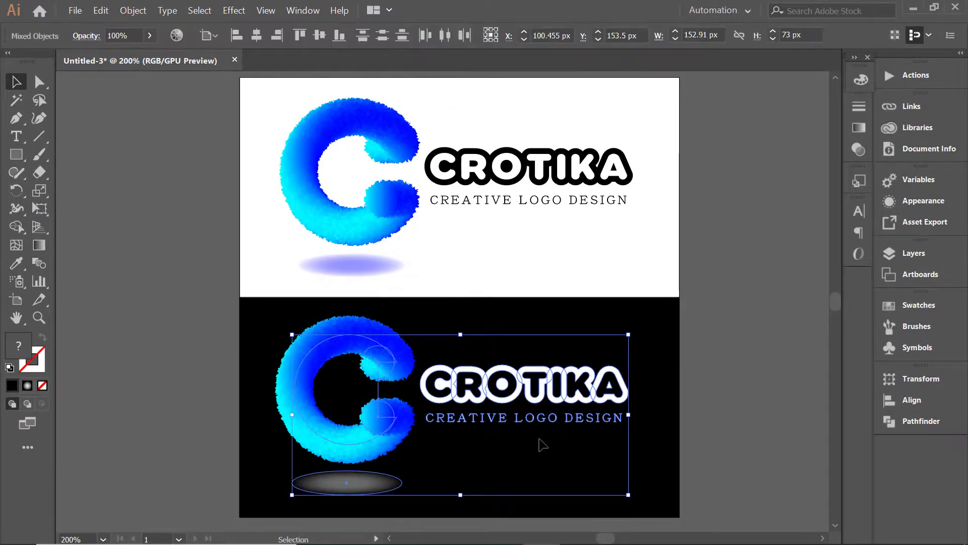
pyautogui.click(706, 403)
pyautogui.scroll(1, 654, 406)
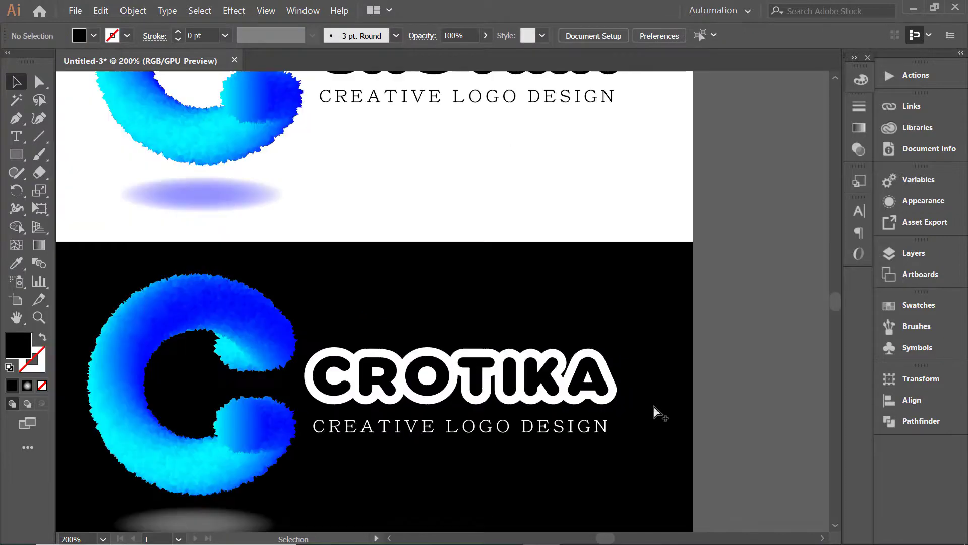
pyautogui.moveTo(654, 406); pyautogui.dragTo(719, 318)
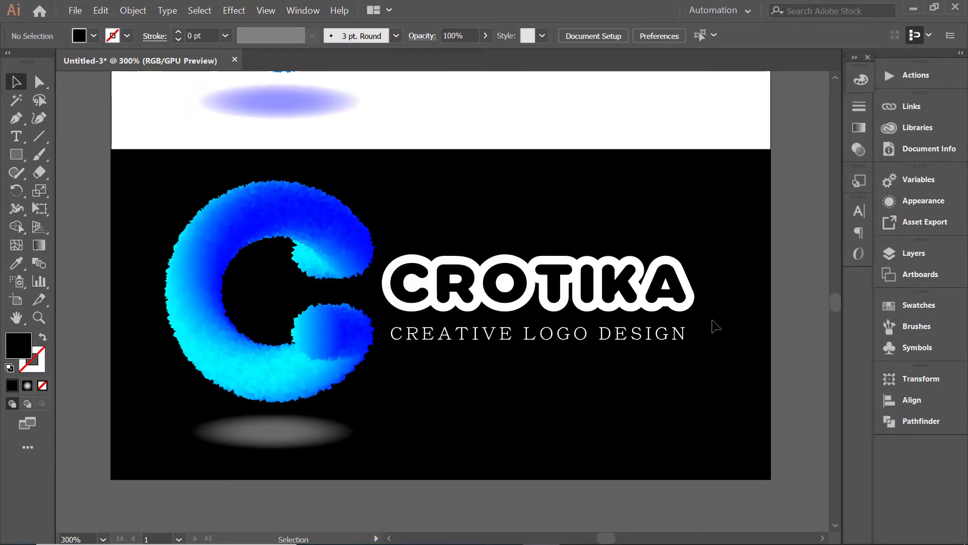
pyautogui.scroll(-2, 715, 327)
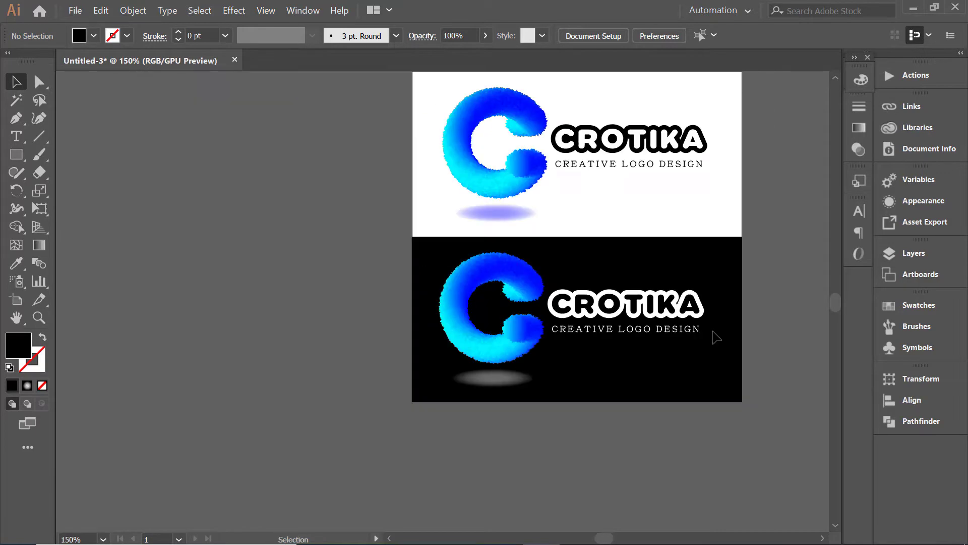
pyautogui.moveTo(713, 335); pyautogui.dragTo(586, 402)
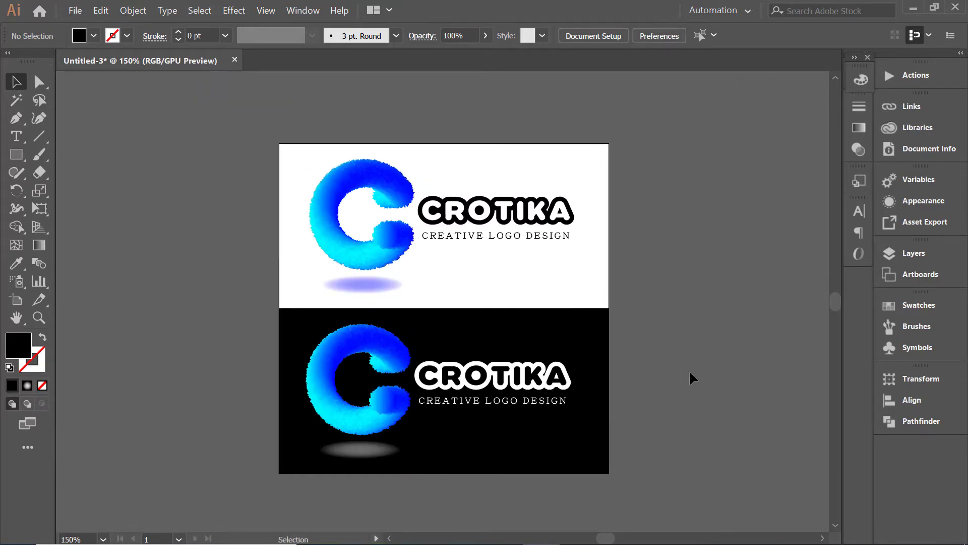